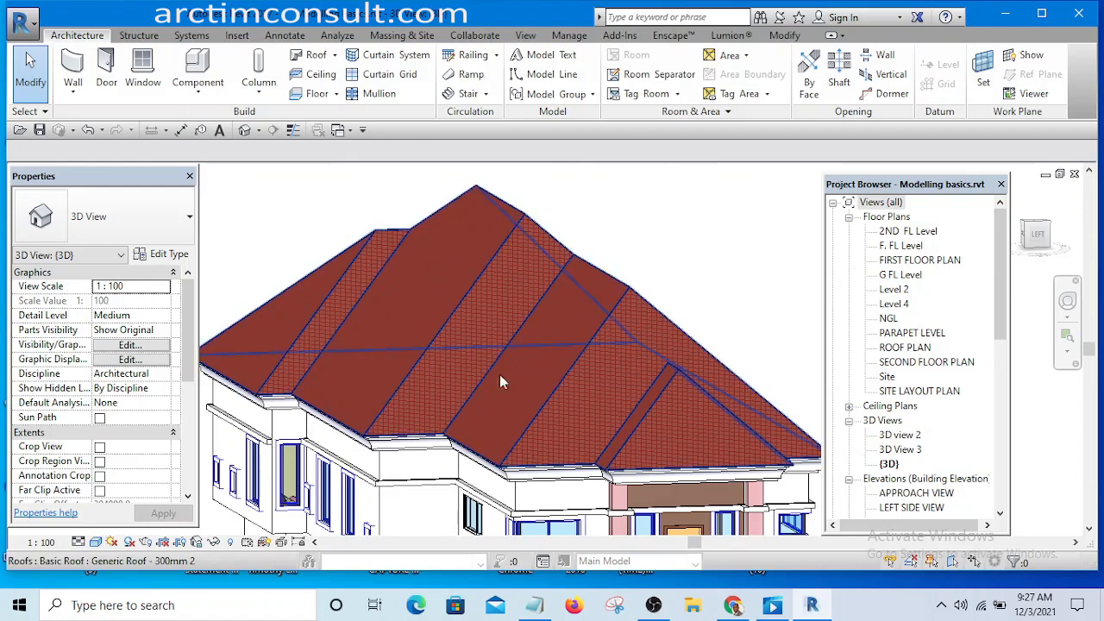
Step: Delete the existing red roof and the moulding running around the top of the walls in the 3D view
middle_click_drag(634, 353, 661, 398)
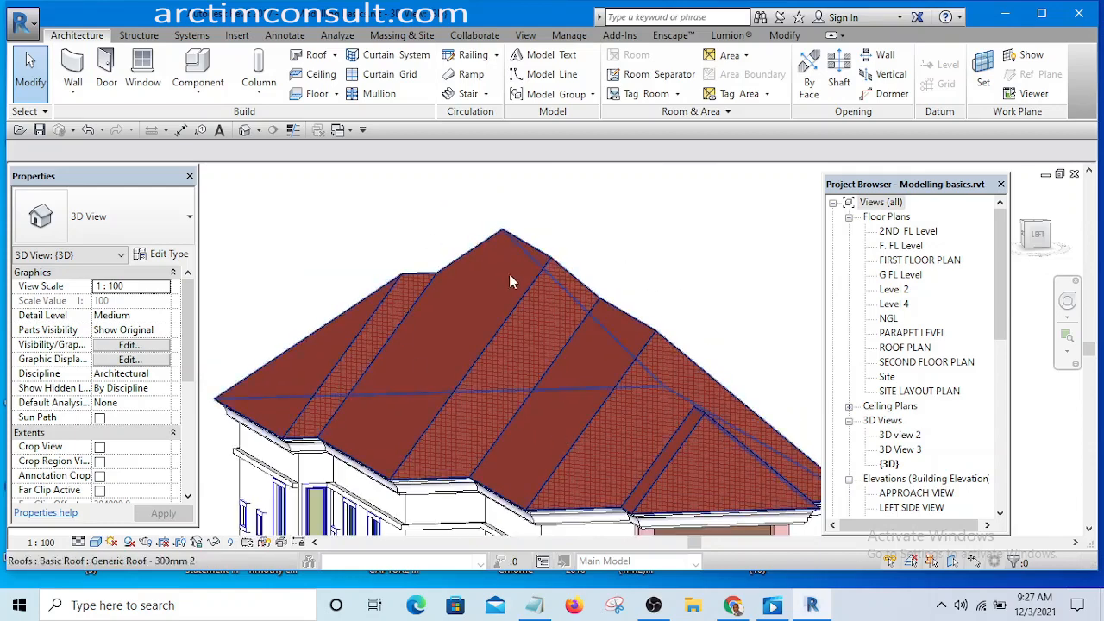
middle_click_drag(653, 254, 631, 251)
middle_click_drag(656, 323, 667, 320)
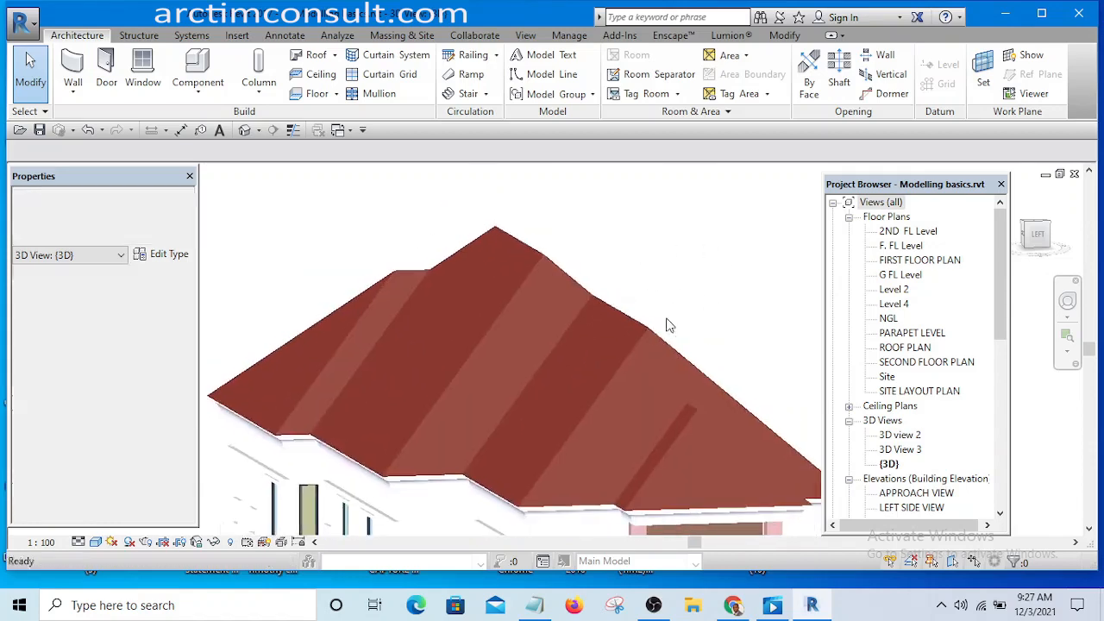
left_click(511, 314)
key("Delete")
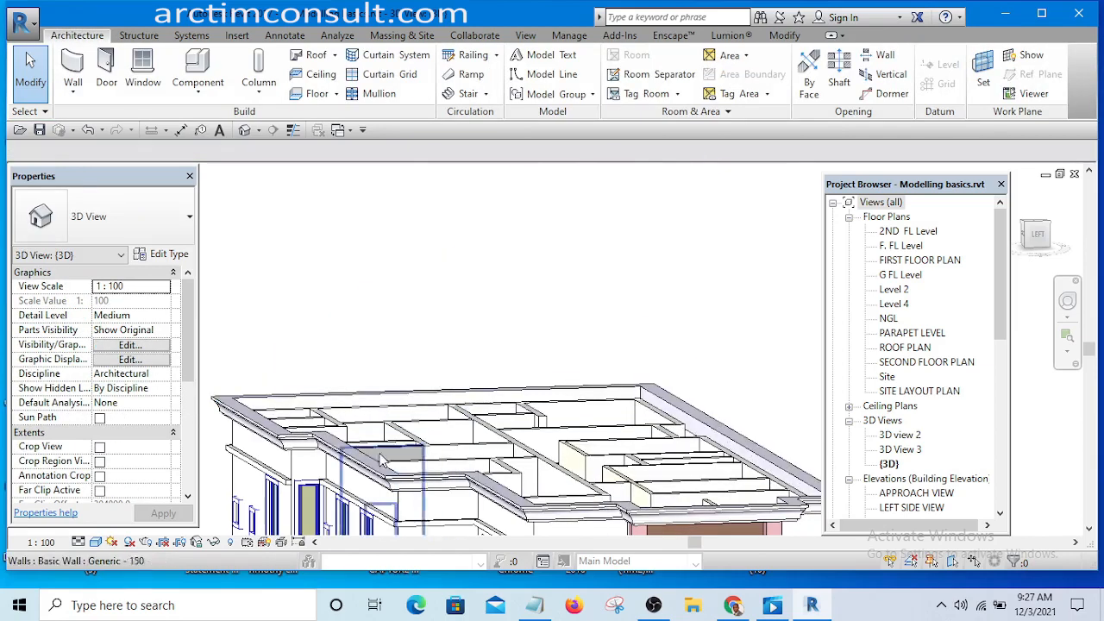
left_click(372, 474)
key("Delete")
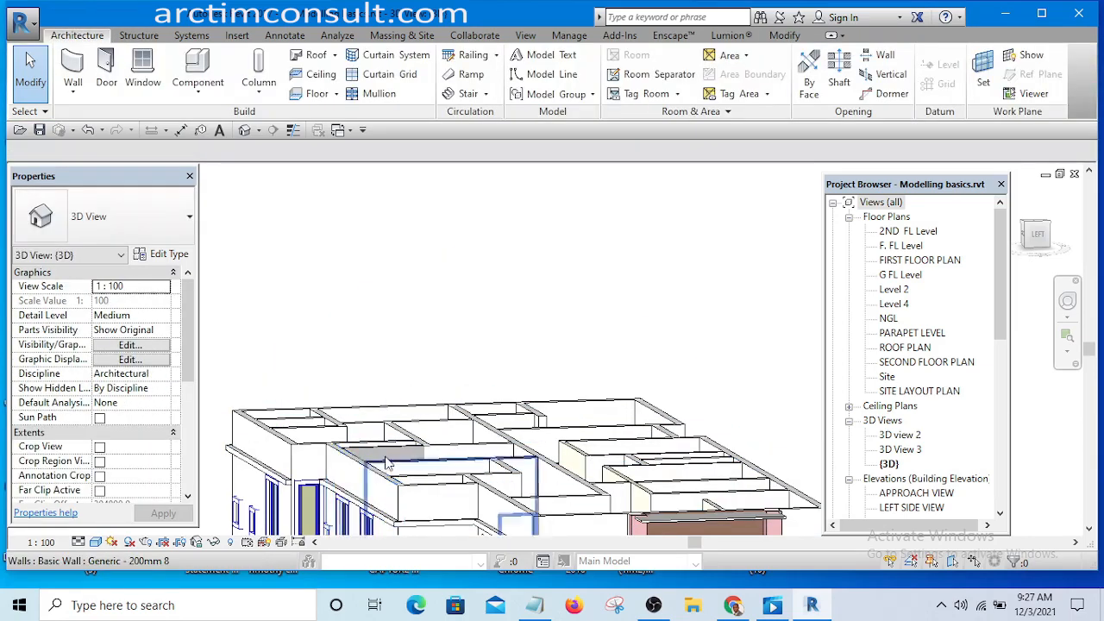
Step: Open the FIRST FLOOR PLAN floor plan view
middle_click_drag(550, 315, 578, 315)
mouse_move(667, 307)
middle_mouse_down()
mouse_move(663, 259)
mouse_move(666, 339)
middle_mouse_up()
scroll(664, 260, "down", 3)
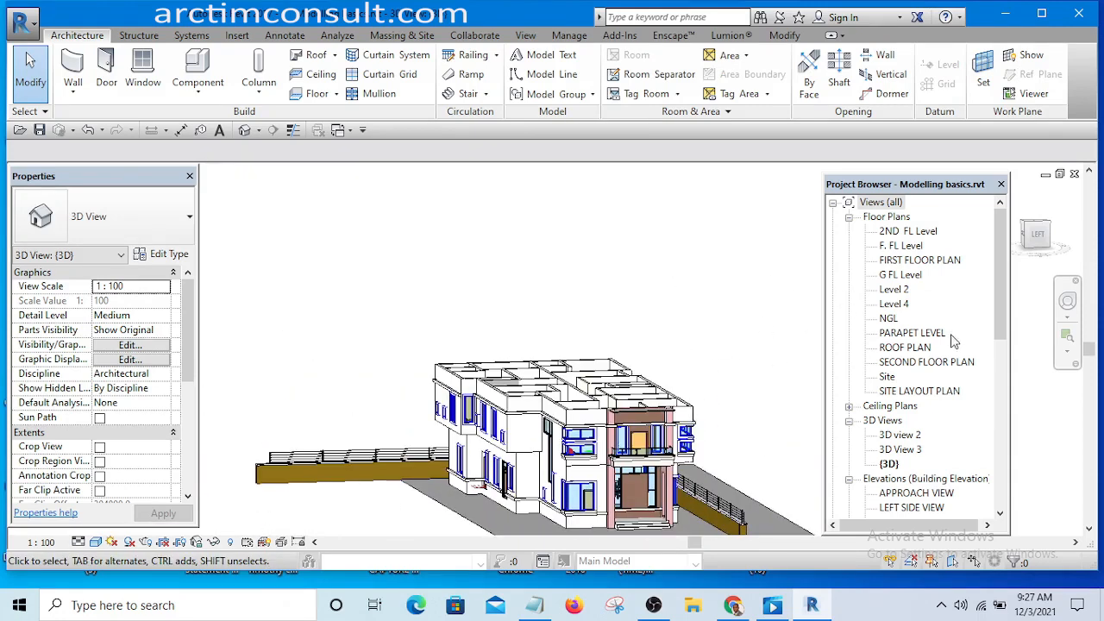
double_click(900, 263)
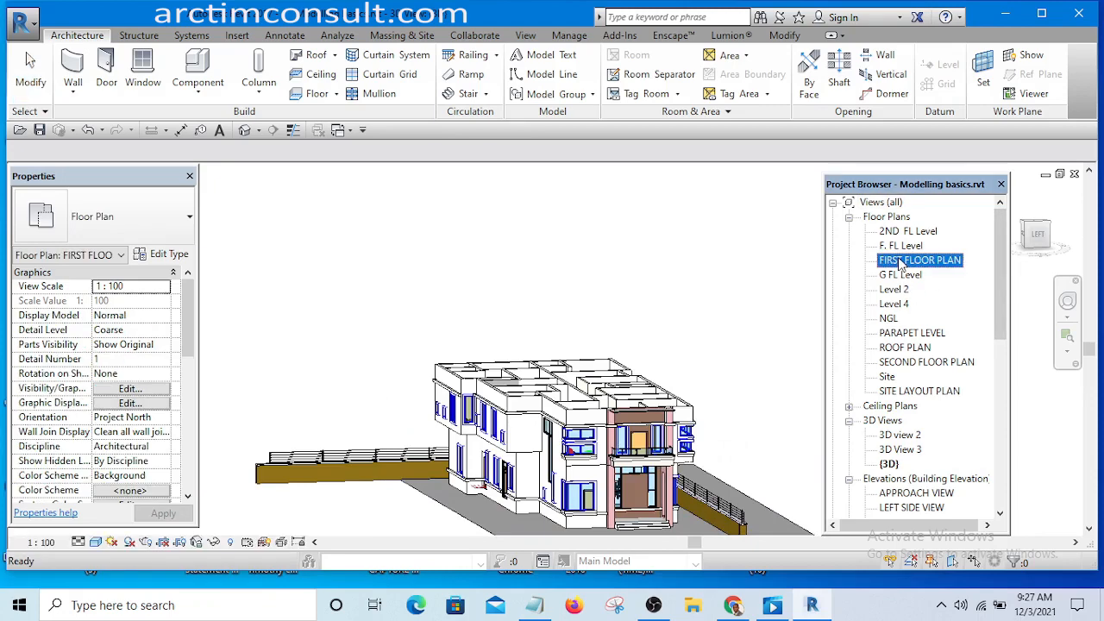
scroll(505, 416, "up", 4)
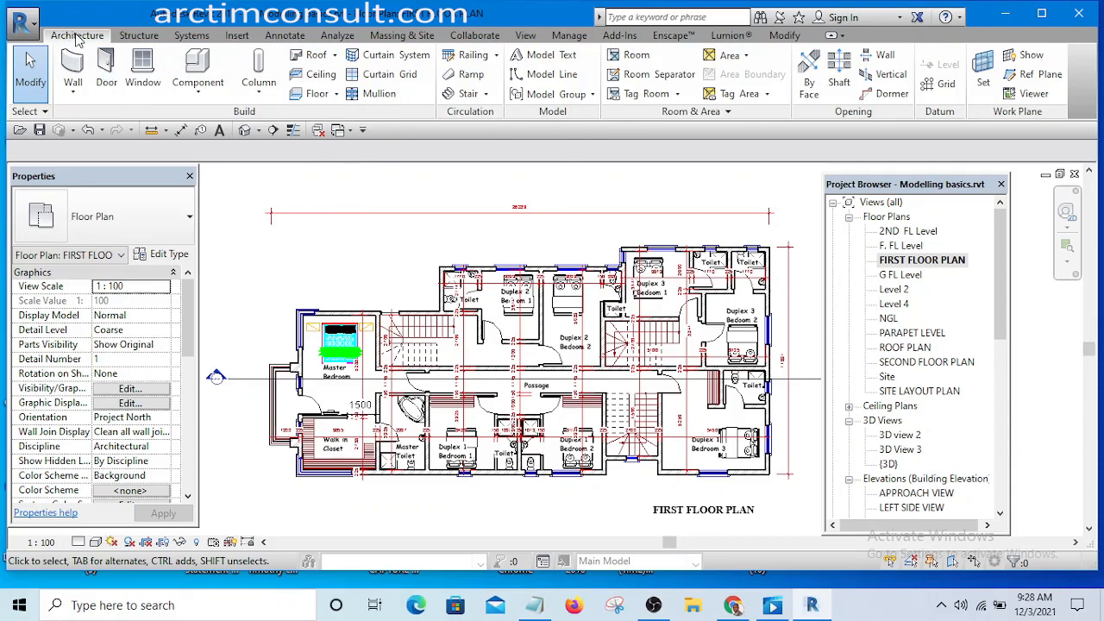
Step: Start a Roof by Footprint using Pick Lines for the boundary, with a 600 offset and Defines slope enabled
left_click(336, 56)
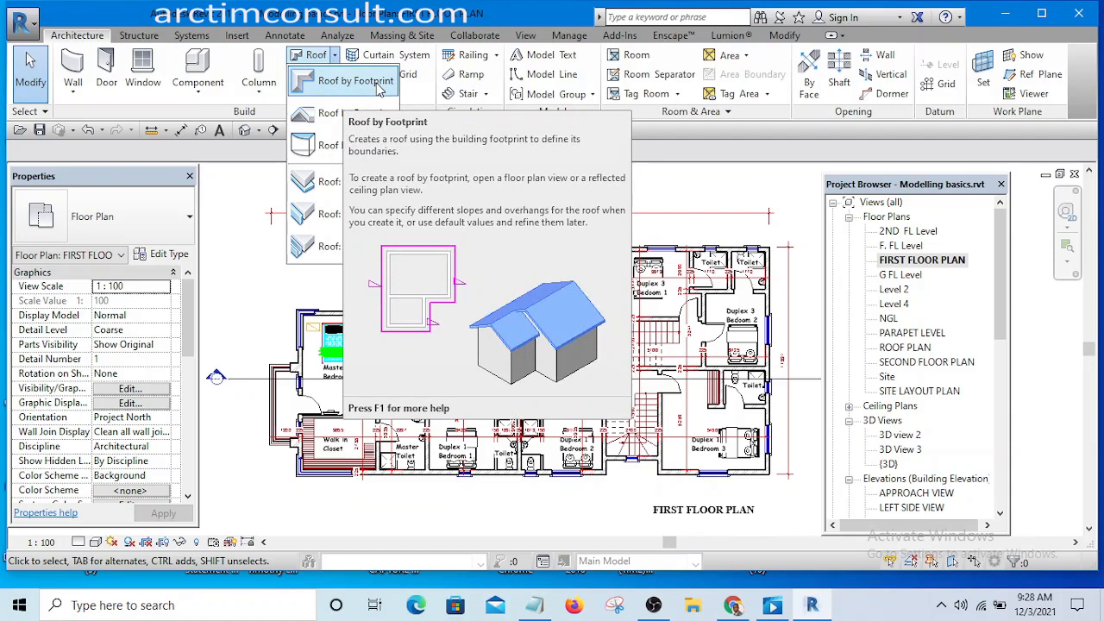
left_click(328, 81)
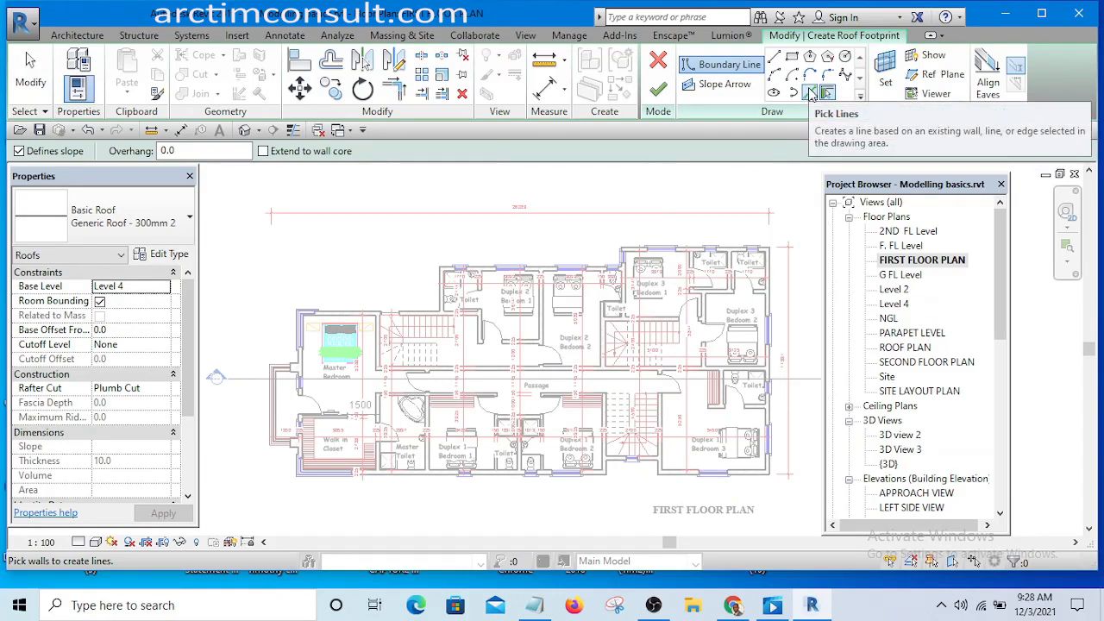
left_click(810, 92)
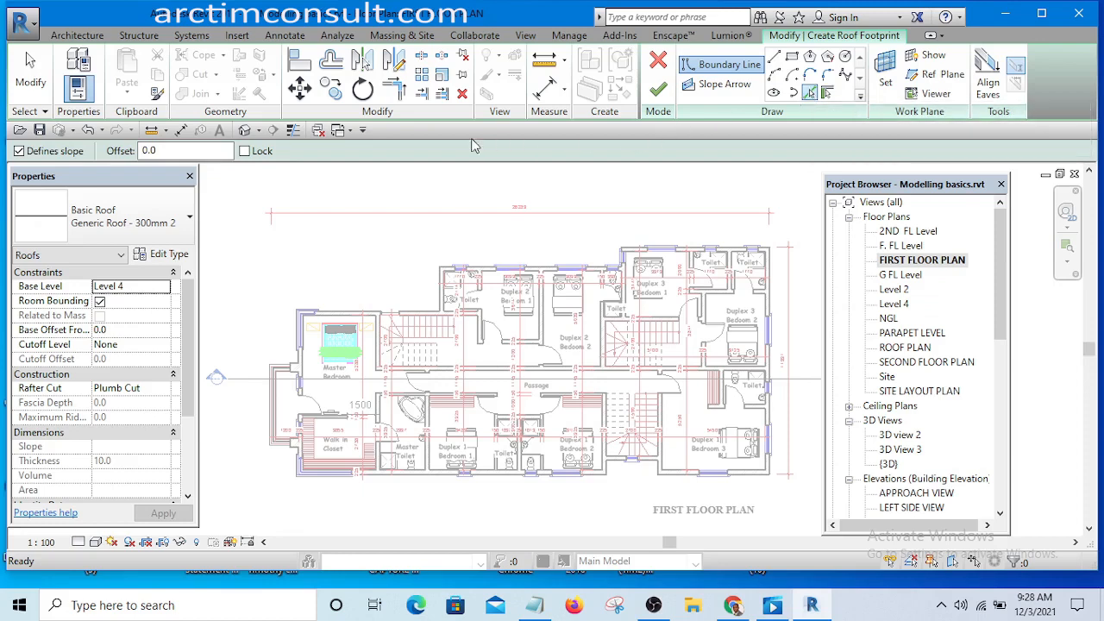
left_click(170, 150)
type("6")
key("Return")
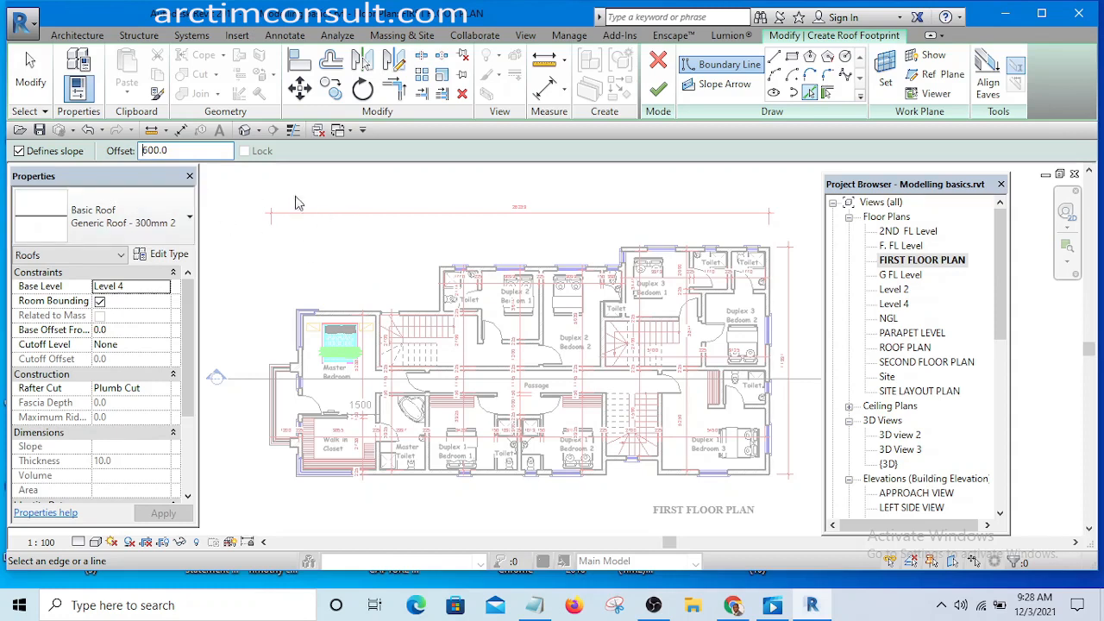
left_click(18, 152)
Step: Open the structure layer's Roofing - Tile 2 material in the Generic Roof - 300mm 2 type for editing
left_click(156, 220)
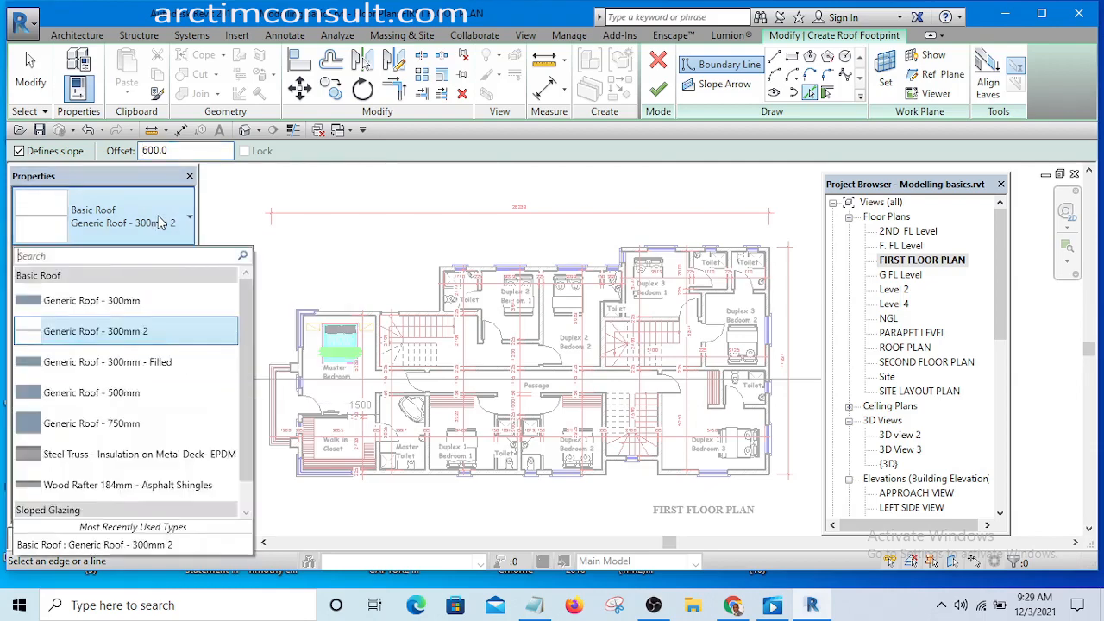
left_click(160, 223)
left_click(160, 222)
left_click(160, 223)
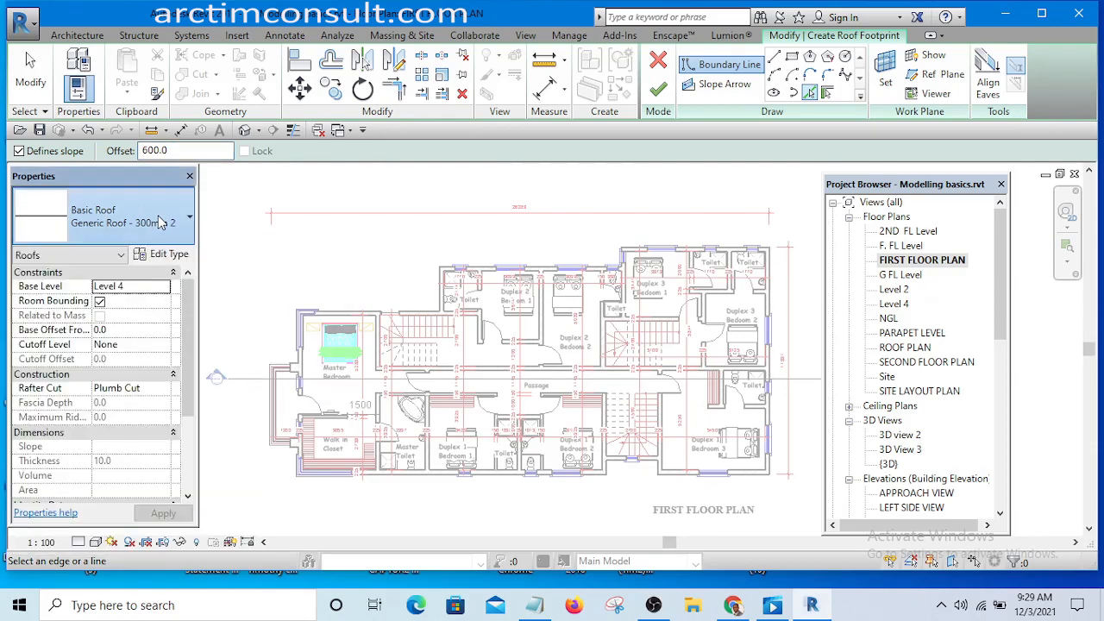
left_click(164, 255)
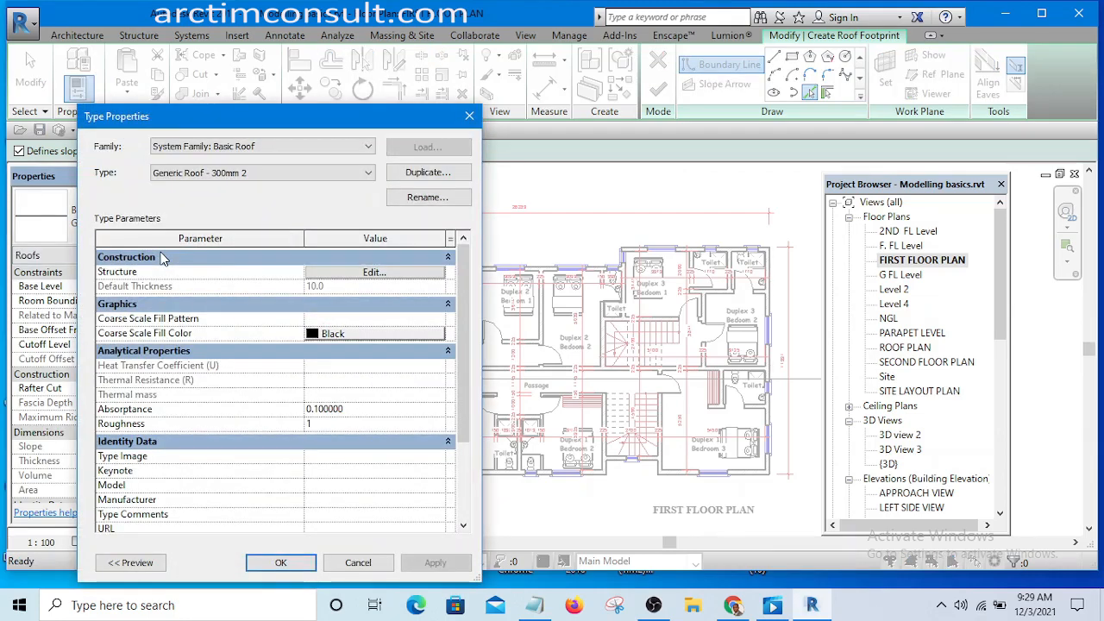
left_click(373, 275)
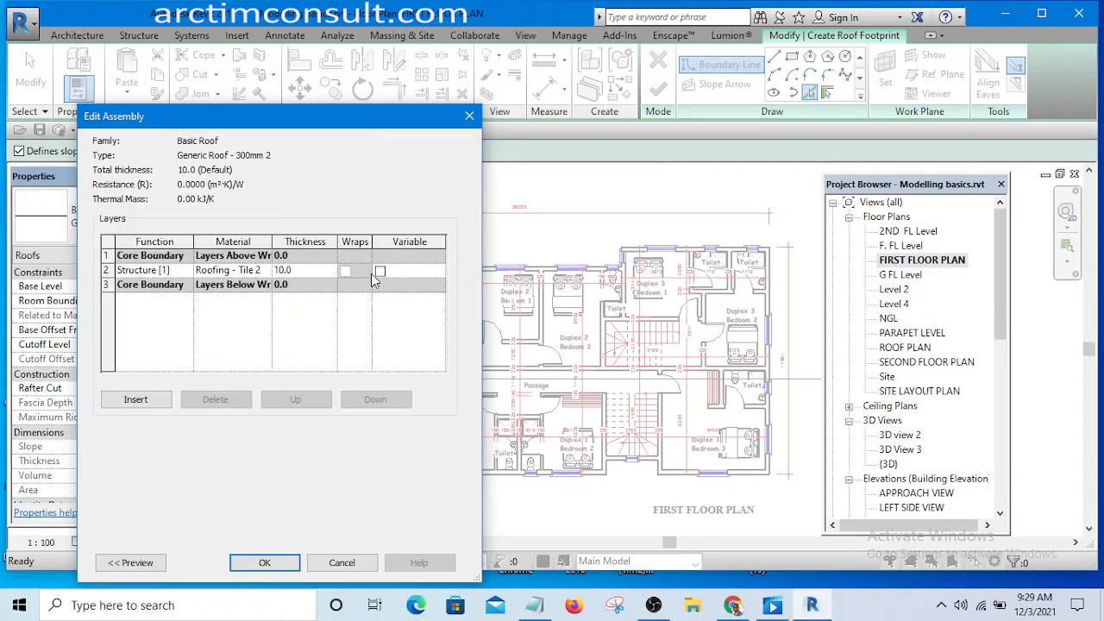
left_click(268, 273)
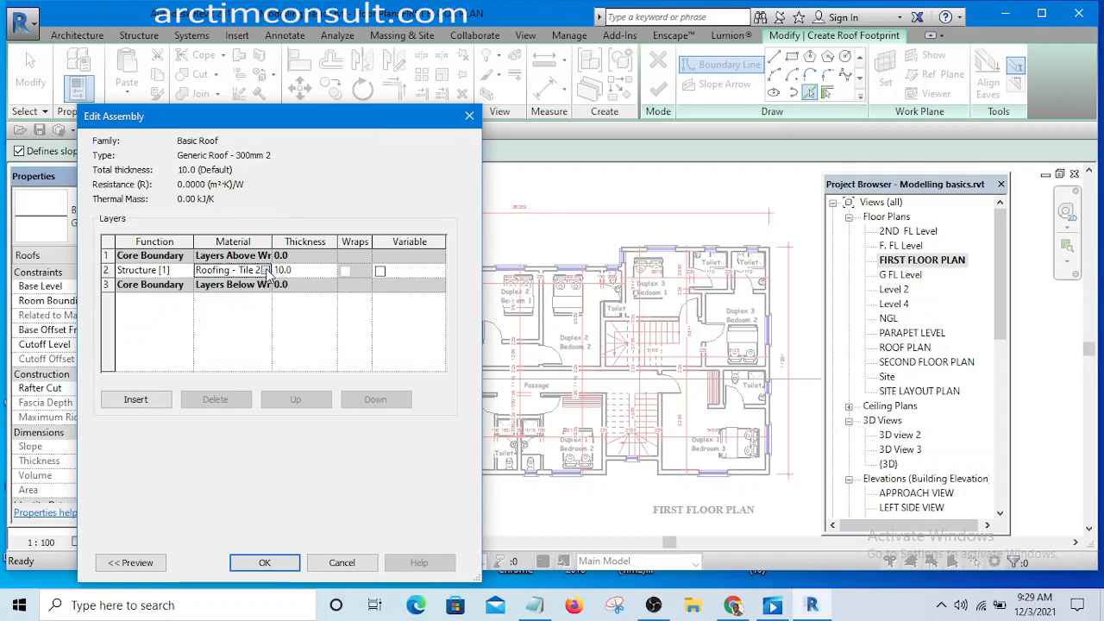
left_click(263, 269)
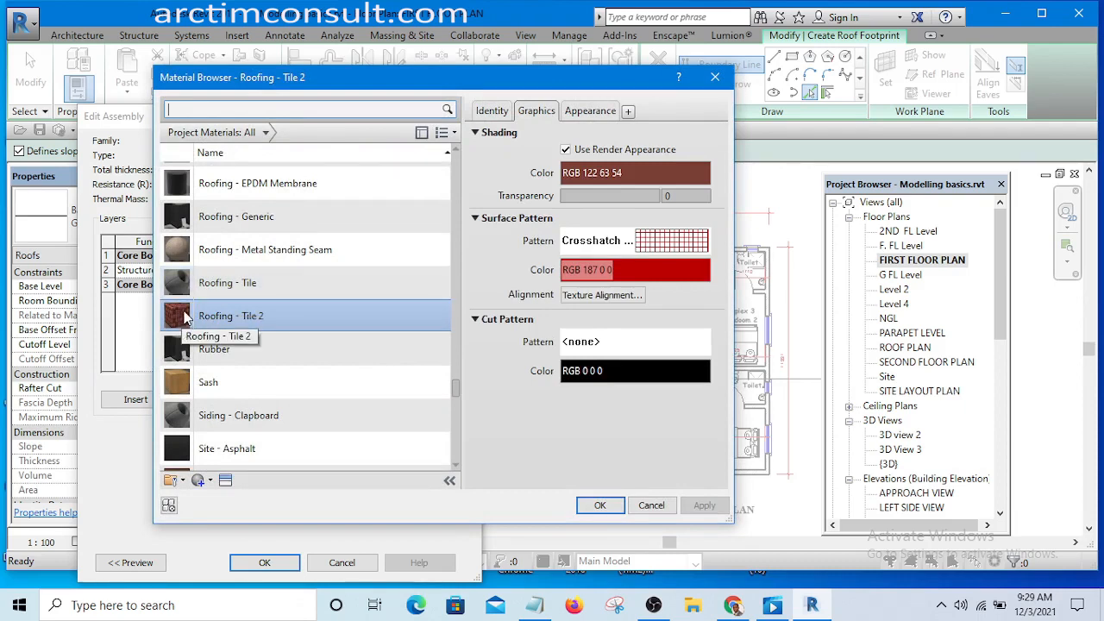
Step: Set the Roofing - Tile 2 surface pattern to the Model pattern Shake 150mm and confirm the roof type's settings
left_click(643, 244)
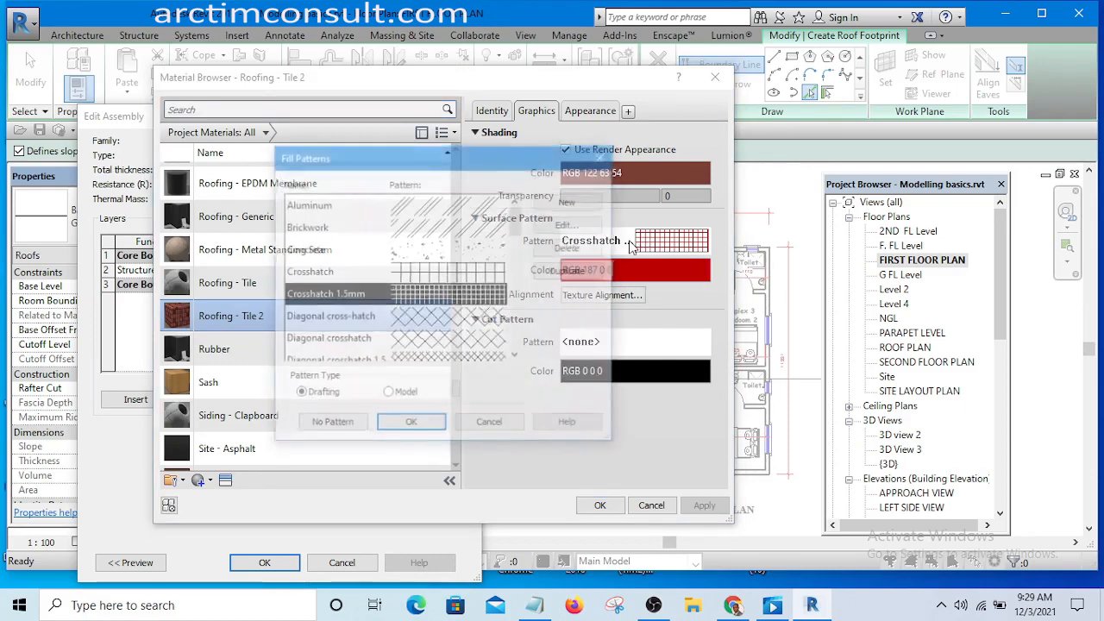
scroll(515, 252, "down", 2)
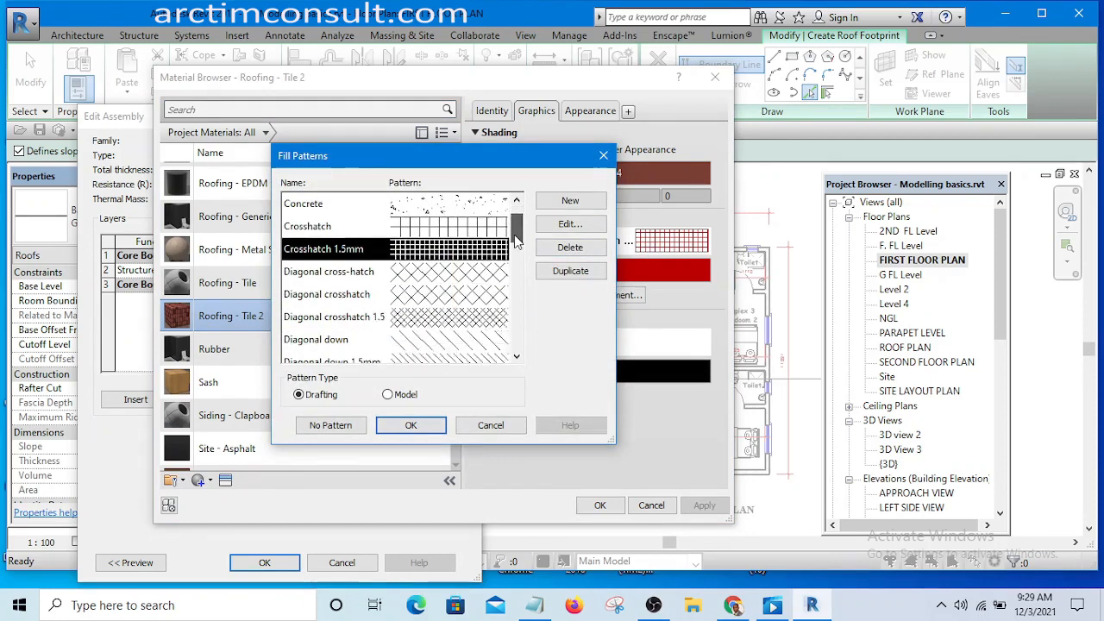
scroll(515, 252, "down", 3)
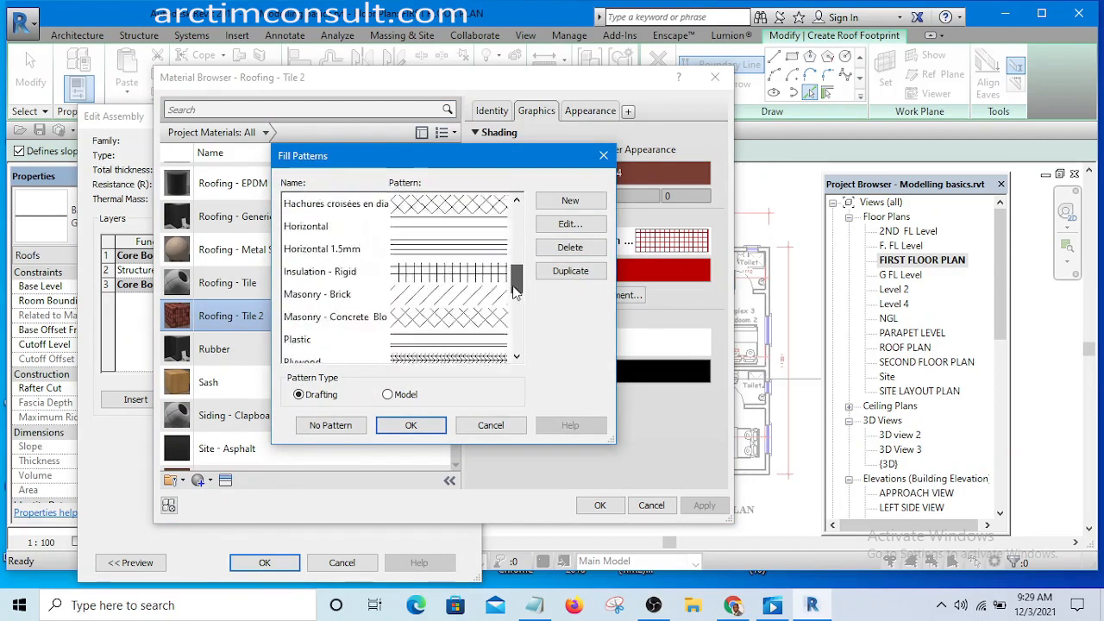
left_click(387, 394)
scroll(518, 293, "down", 4)
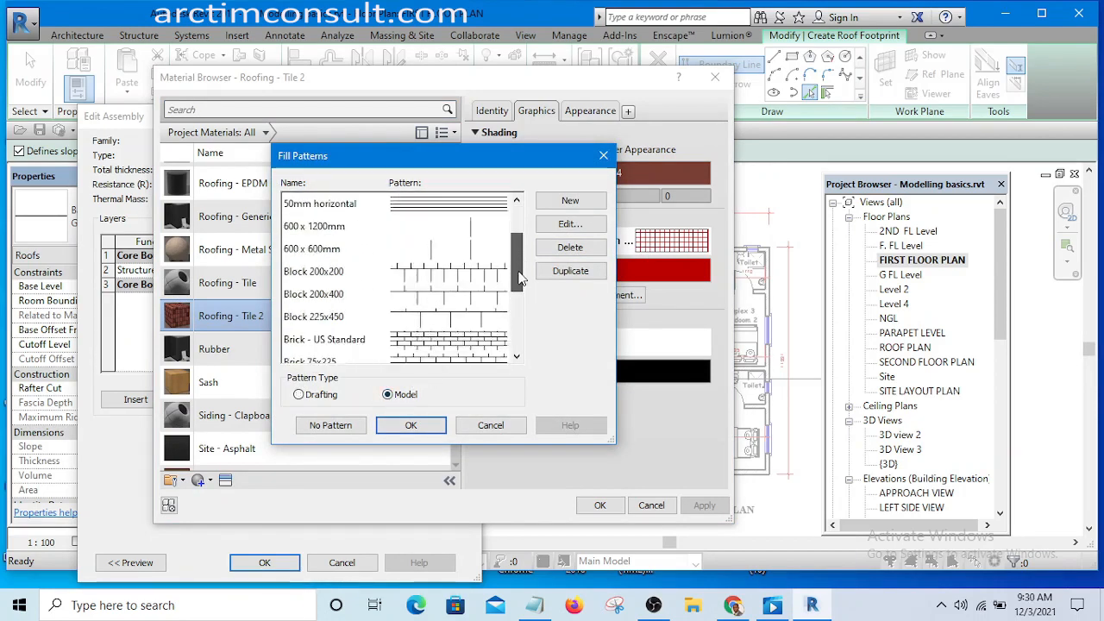
scroll(521, 300, "down", 1)
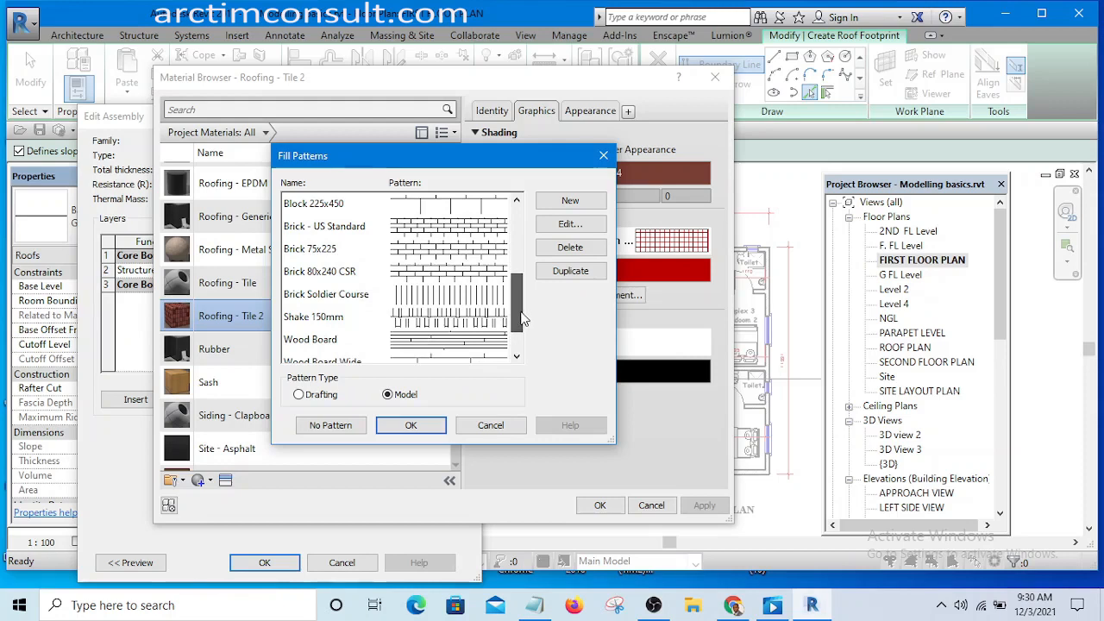
left_click(425, 323)
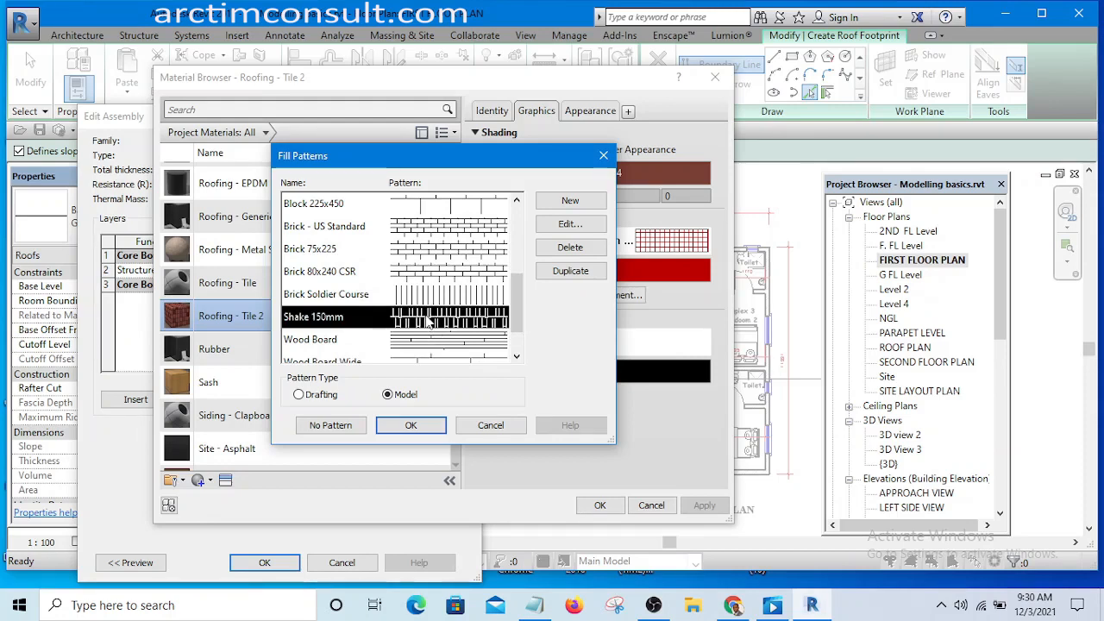
left_click(400, 426)
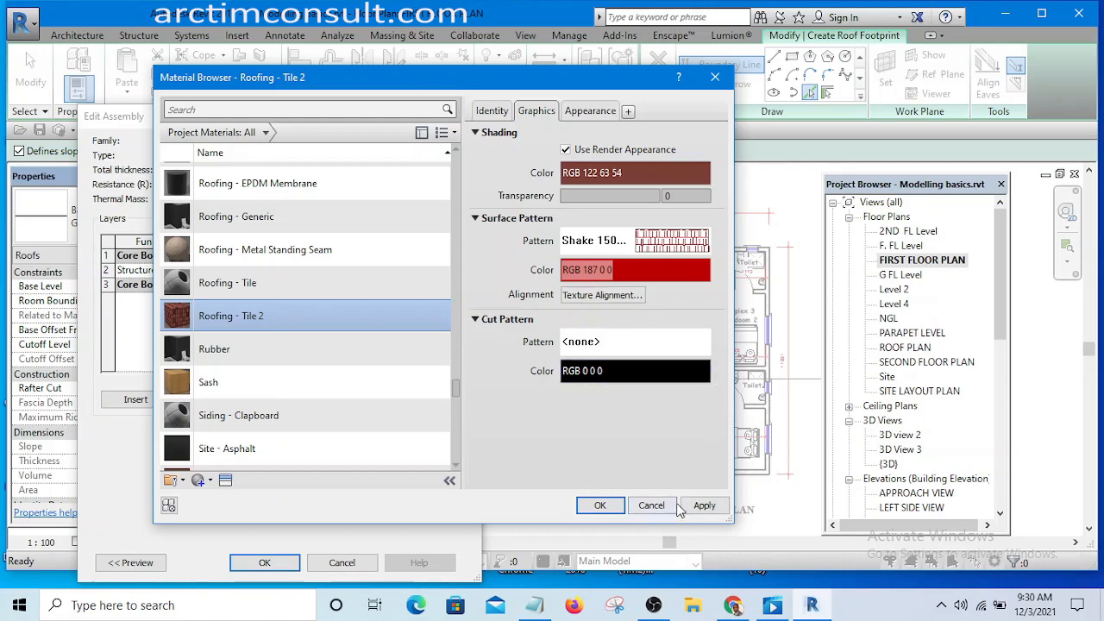
left_click(703, 506)
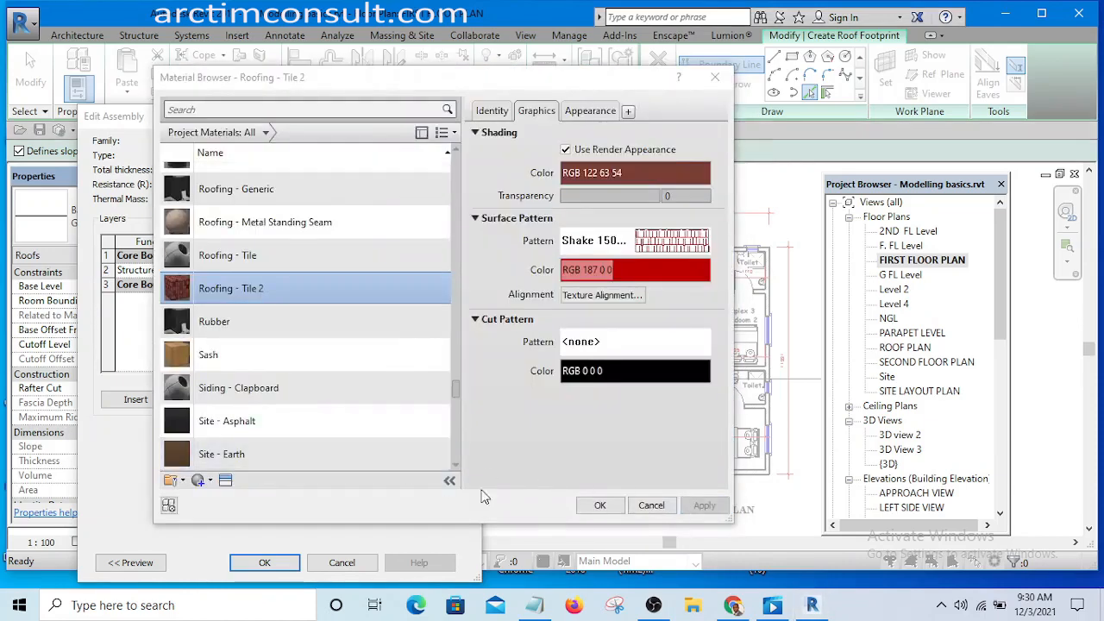
left_click(601, 507)
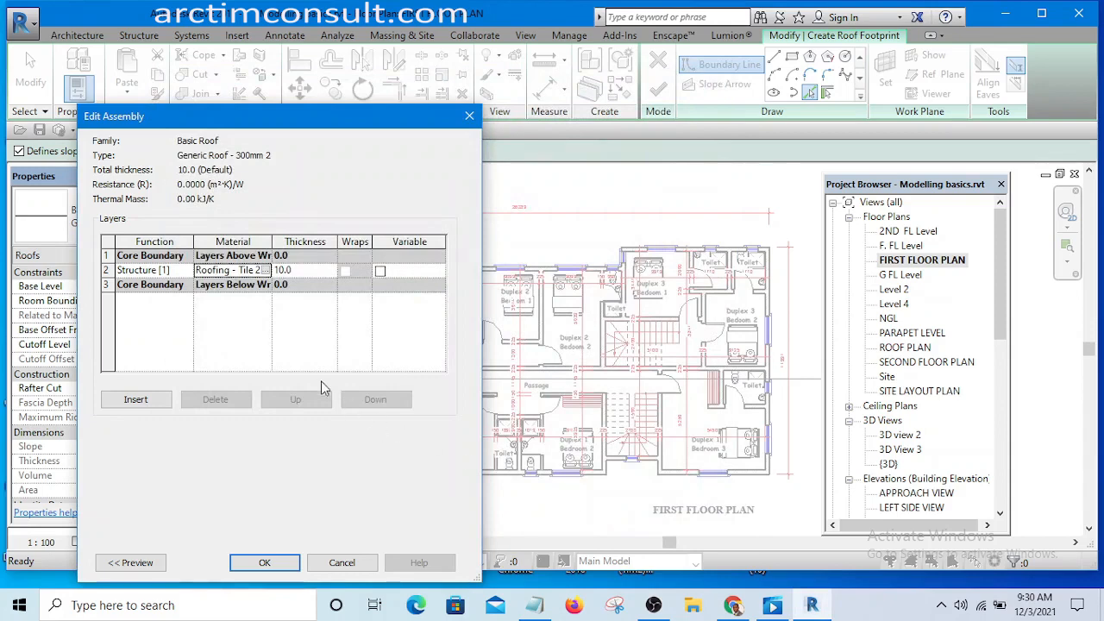
left_click(265, 561)
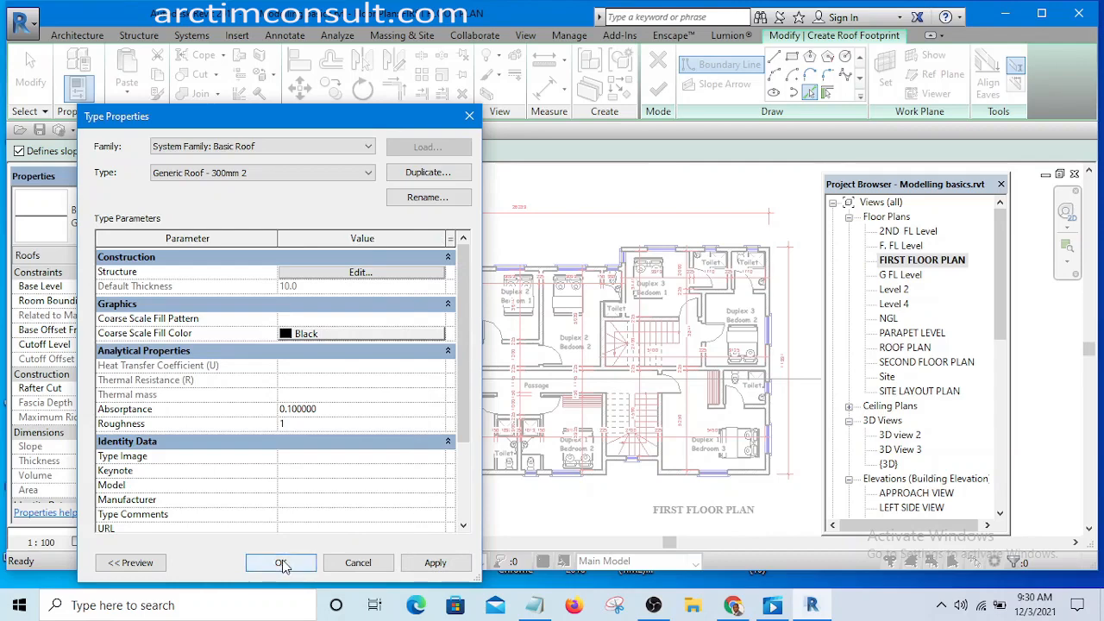
left_click(282, 562)
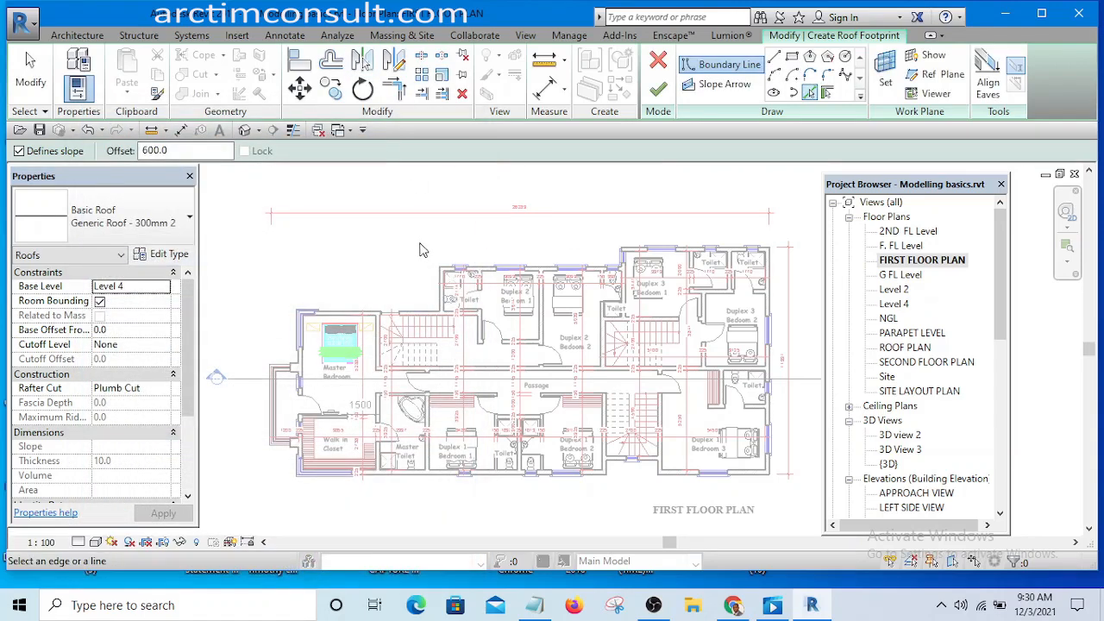
Step: Create roof boundary lines from the outer side wall of the Duplex 2 toilet and the adjoining window wall of the Duplex 2 bedrooms
scroll(418, 267, "up", 5)
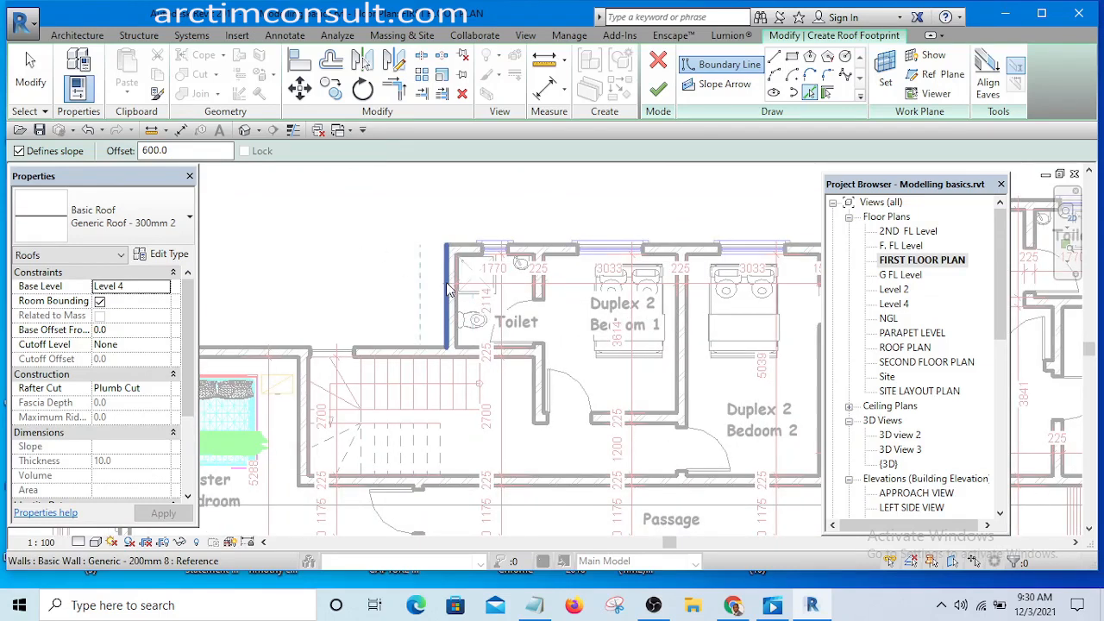
left_click(447, 281)
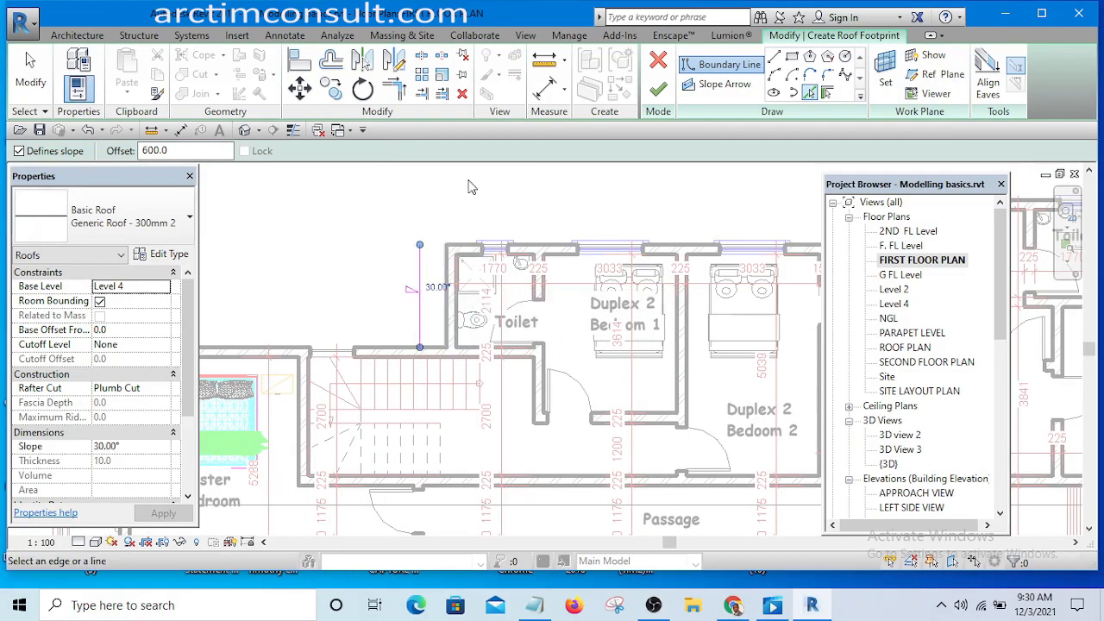
scroll(455, 251, "up", 2)
scroll(457, 249, "up", 2)
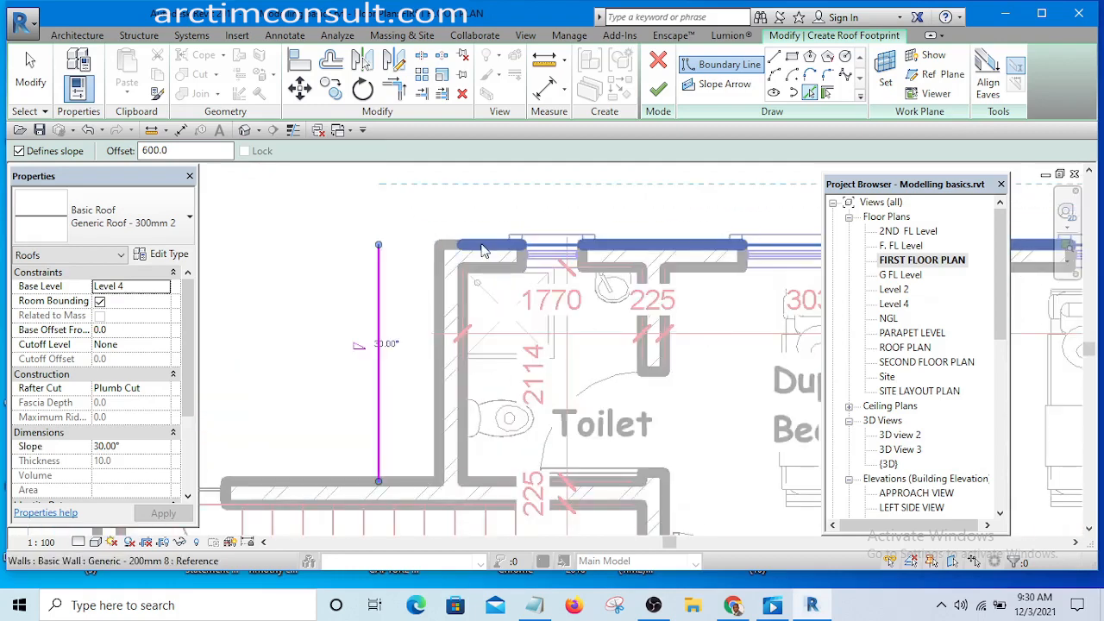
left_click(477, 250)
Step: Create roof boundary lines from the outer side wall and the upper window wall of Duplex 3 Bedroom 1
scroll(414, 247, "down", 4)
scroll(571, 236, "up", 6)
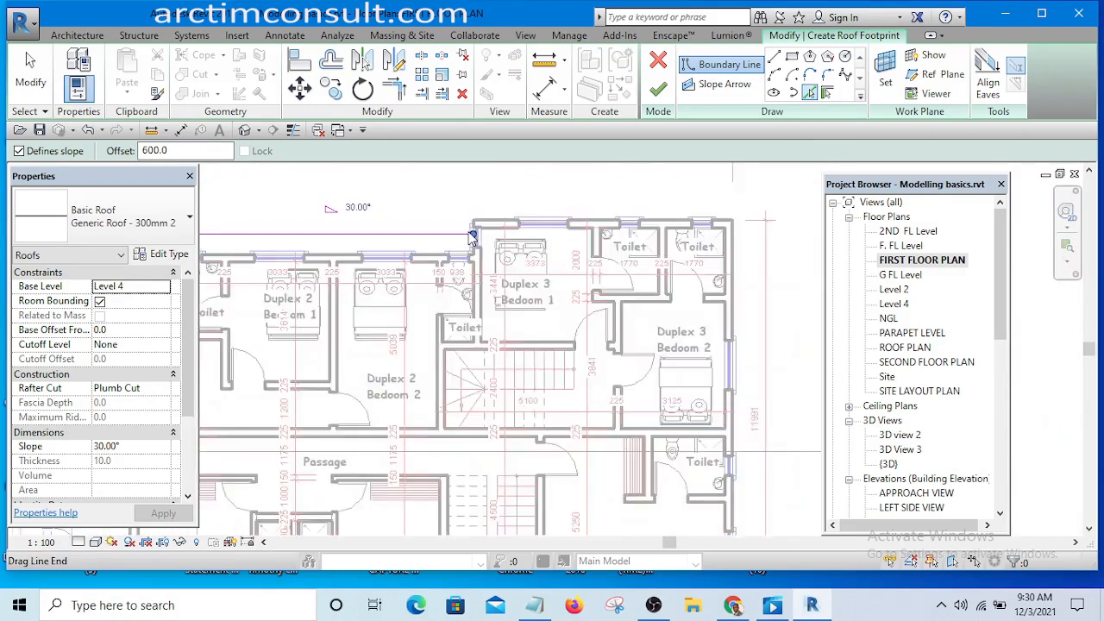
left_click(463, 362)
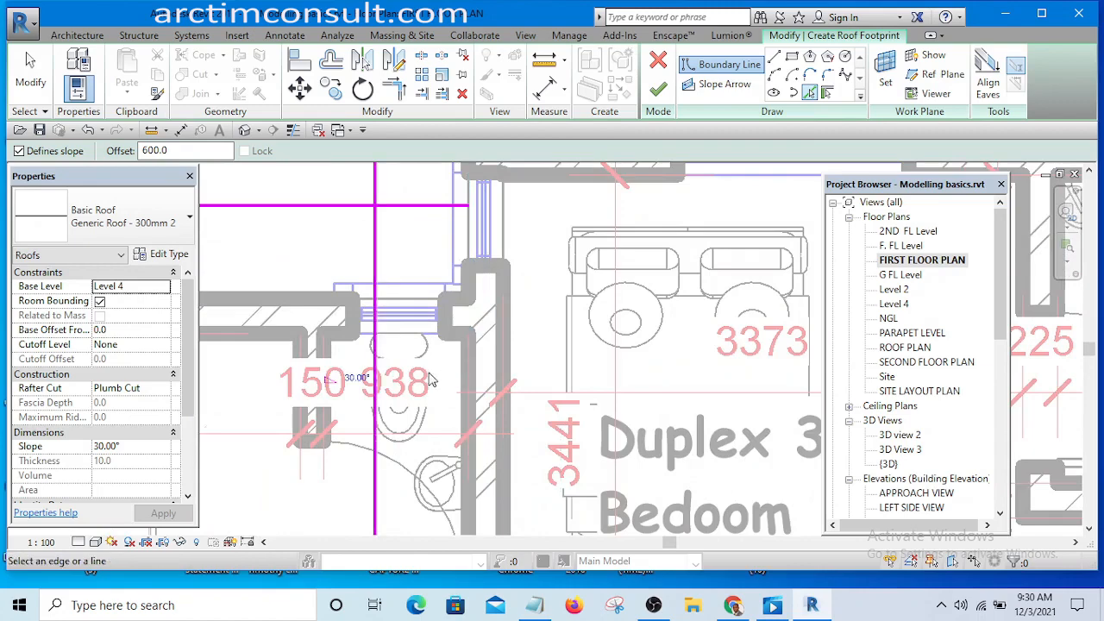
scroll(496, 284, "down", 3)
scroll(496, 278, "up", 4)
left_click(496, 278)
scroll(496, 278, "down", 3)
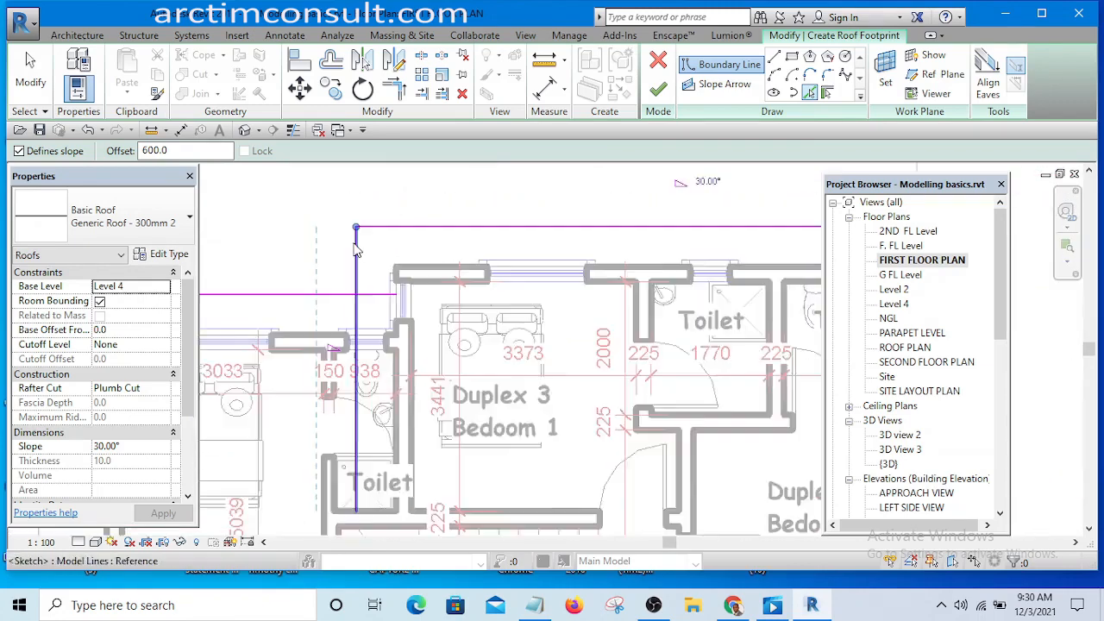
scroll(532, 277, "up", 3)
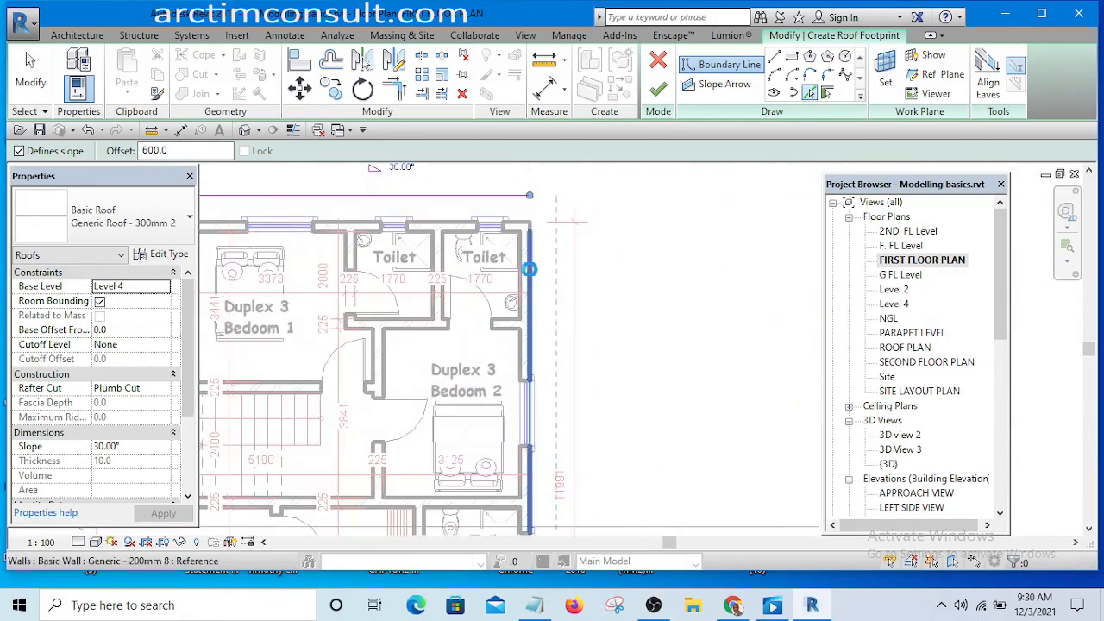
Step: Create roof boundary lines from the outer side wall of Duplex 3 Bedroom 2 and the lower window wall of Duplex 1 Bedroom 3
left_click(532, 277)
scroll(564, 246, "down", 5)
scroll(561, 368, "up", 4)
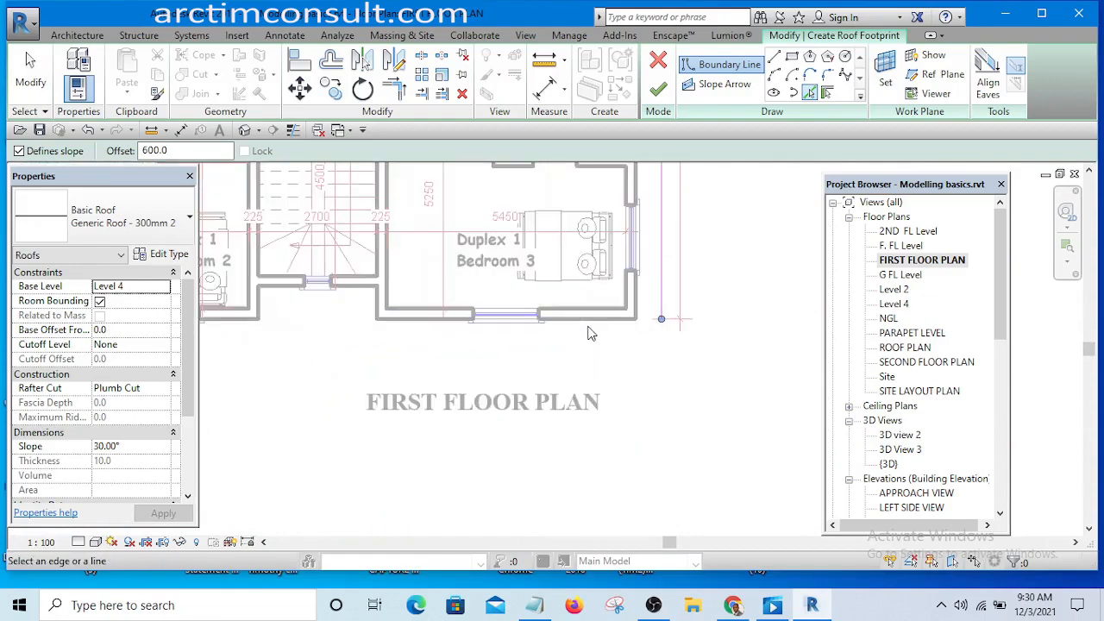
left_click(594, 319)
scroll(607, 326, "down", 2)
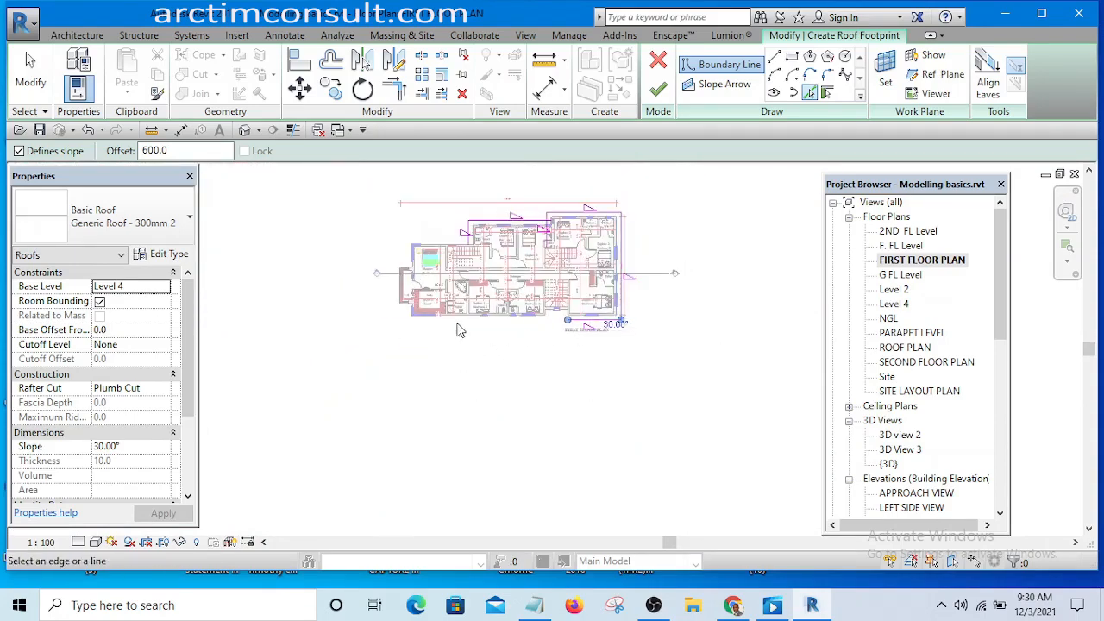
Step: Create roof boundary lines from the outer wall beside the Walk in Closet and the lower face of its projecting column
scroll(458, 328, "up", 5)
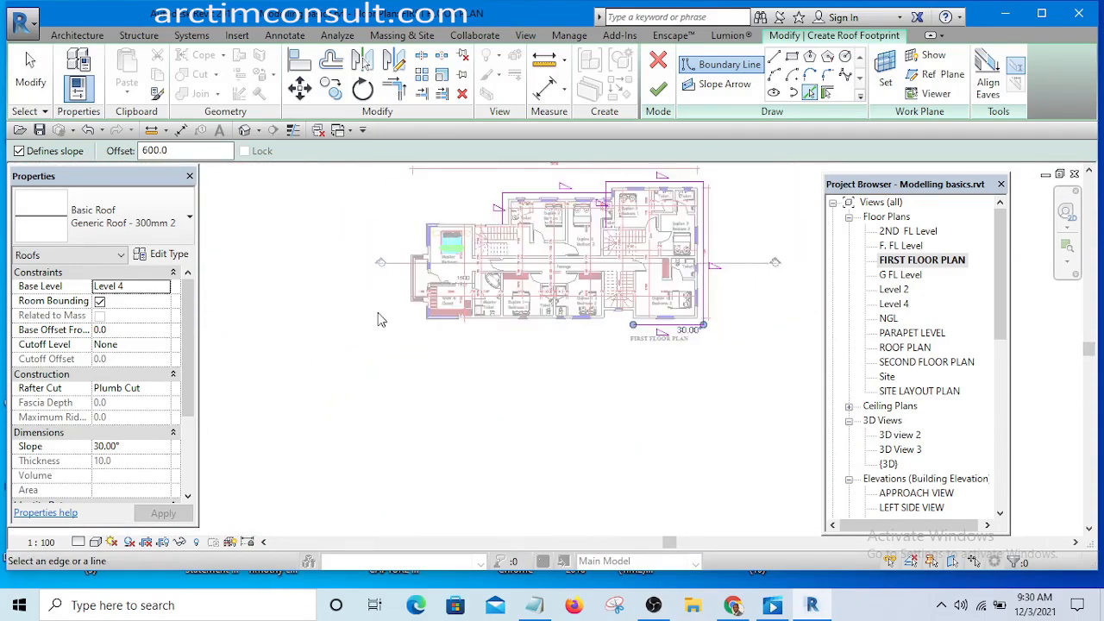
scroll(423, 276, "up", 6)
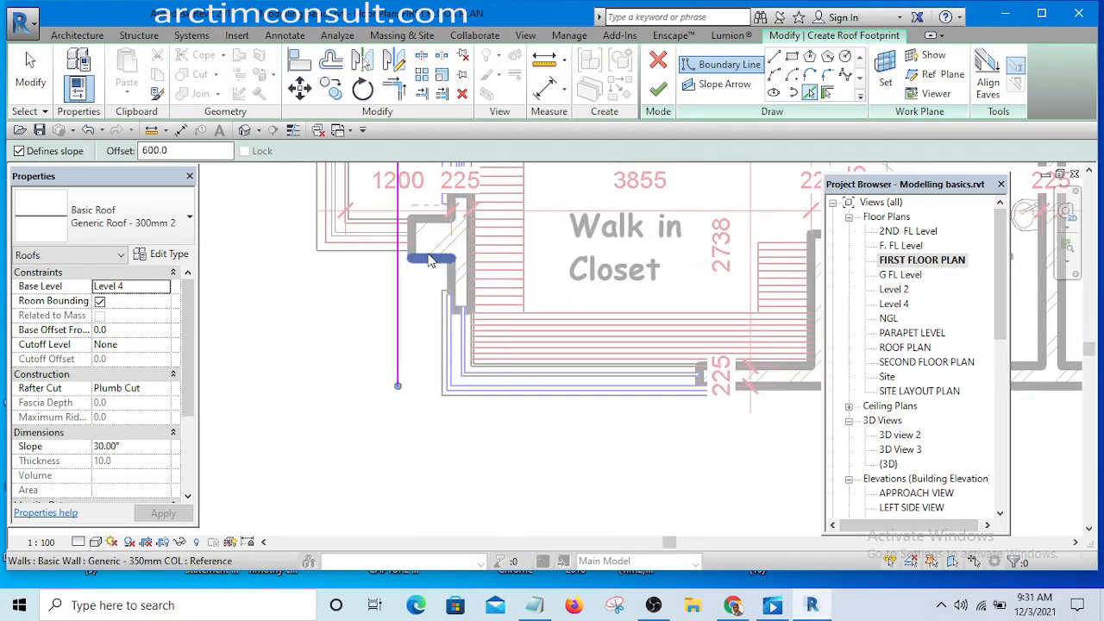
scroll(431, 269, "down", 4)
scroll(399, 302, "up", 3)
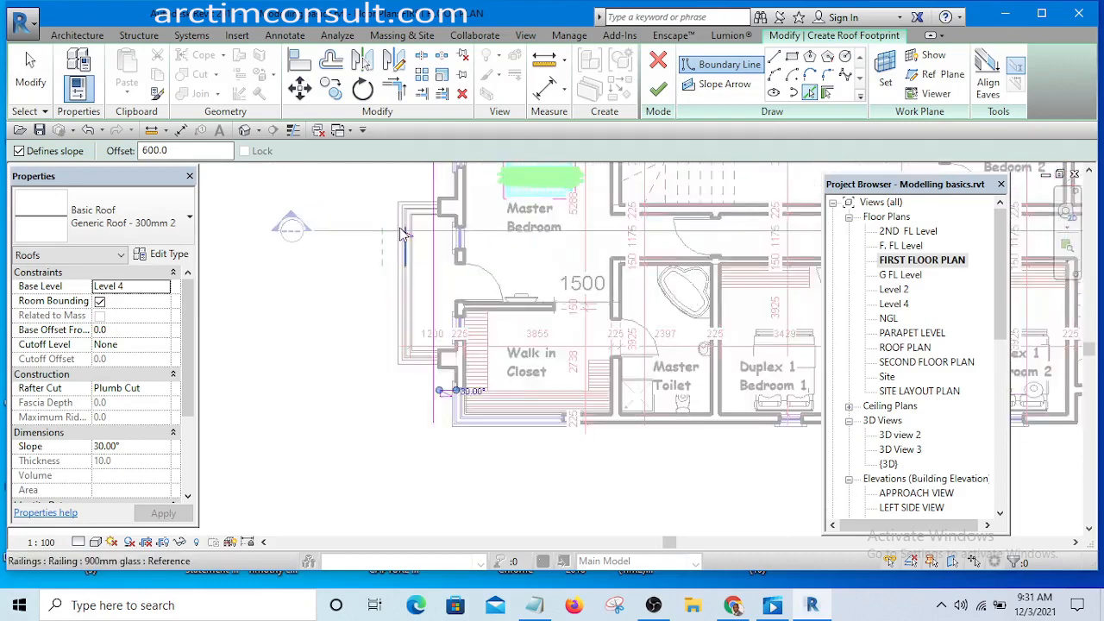
Step: Create a roof boundary line from the outer edge of the balcony beside the Master Bedroom
scroll(402, 302, "up", 3)
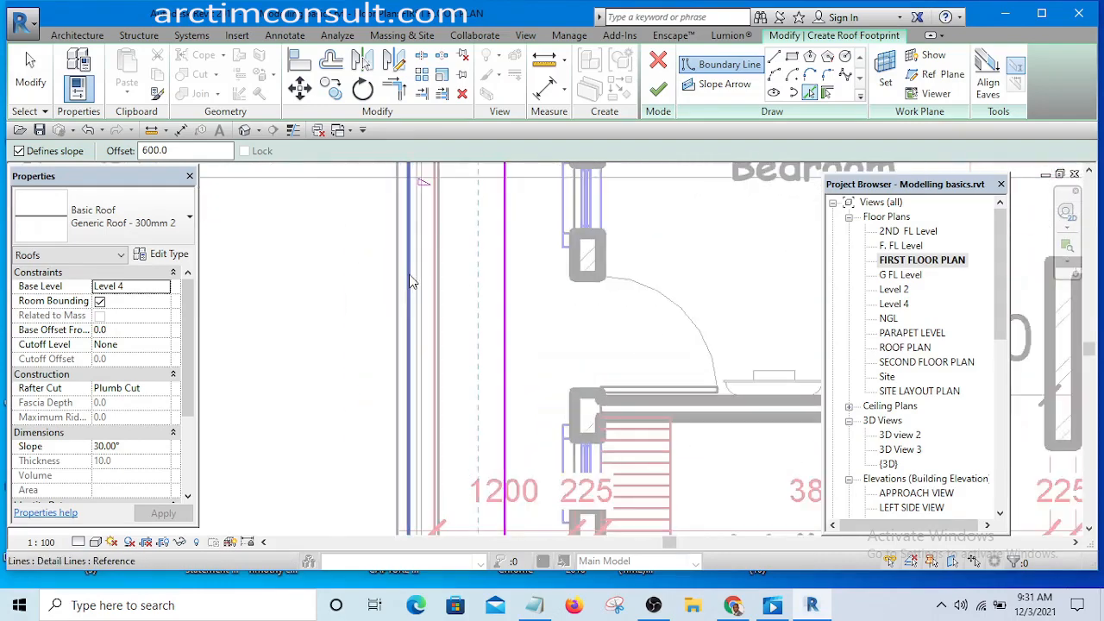
scroll(410, 281, "down", 4)
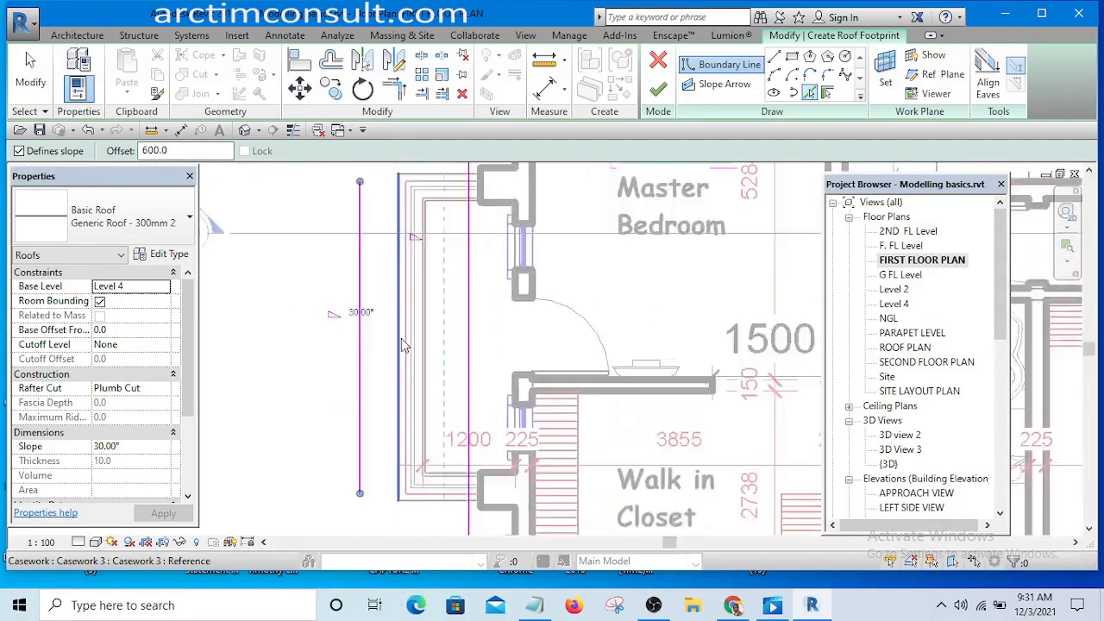
scroll(455, 276, "up", 2)
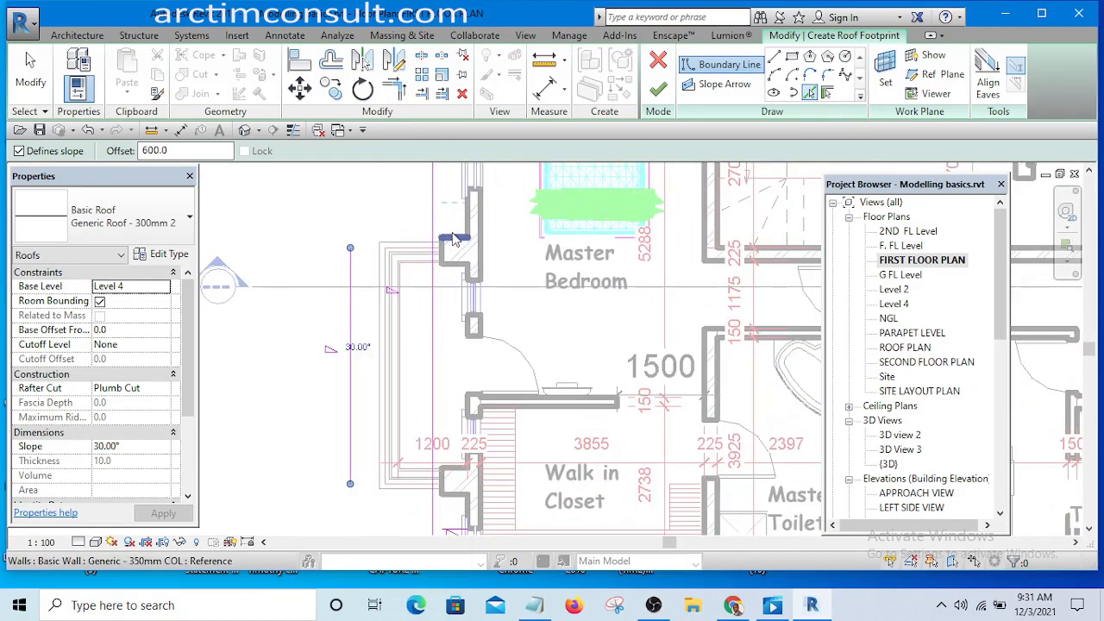
Step: Create roof boundary lines from the upper face of the Master Bedroom's projecting column and the upper wall of the Master Bedroom
scroll(457, 223, "down", 3)
scroll(443, 377, "up", 5)
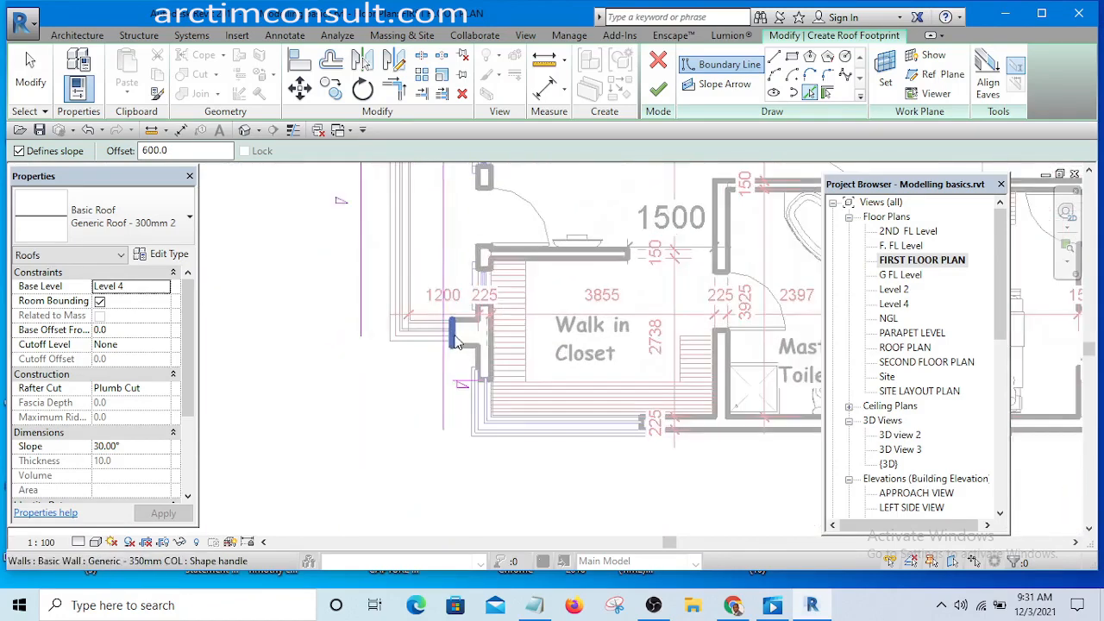
scroll(467, 350, "down", 4)
scroll(459, 269, "up", 3)
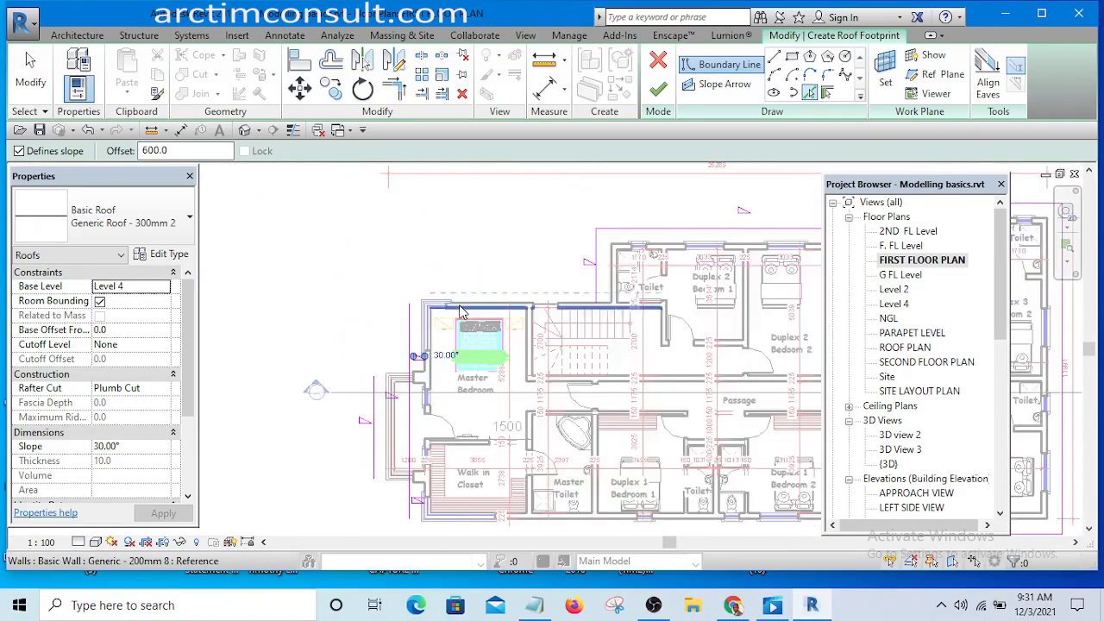
scroll(470, 285, "down", 5)
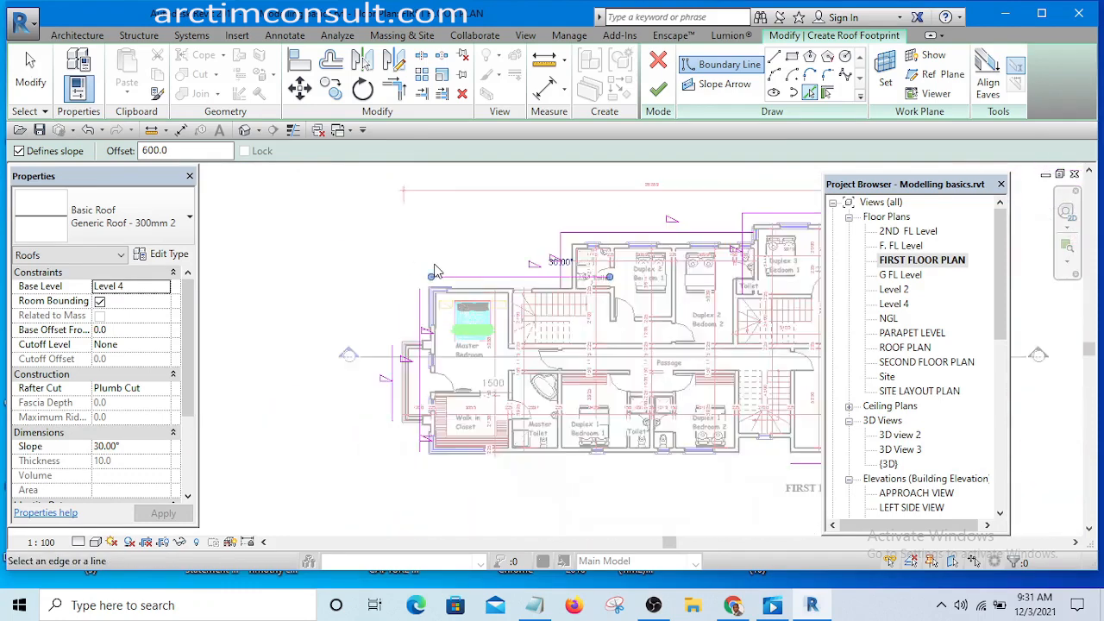
Step: Split the long side boundary line at both ends of the balcony with Delete Inner Segment enabled to remove the part between
scroll(416, 279, "up", 5)
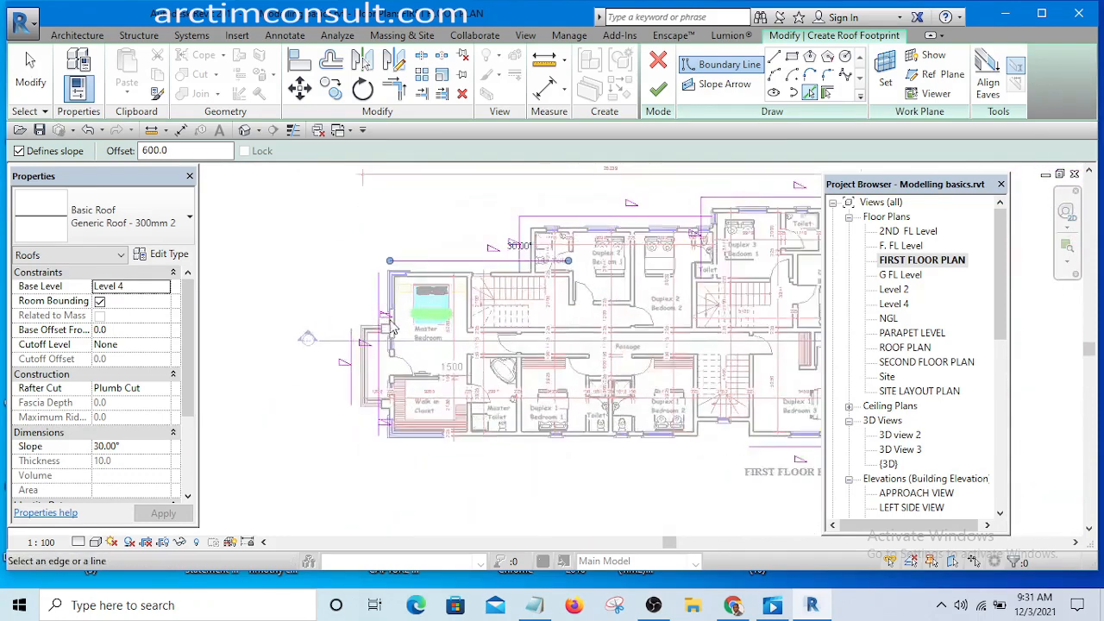
scroll(392, 296, "up", 2)
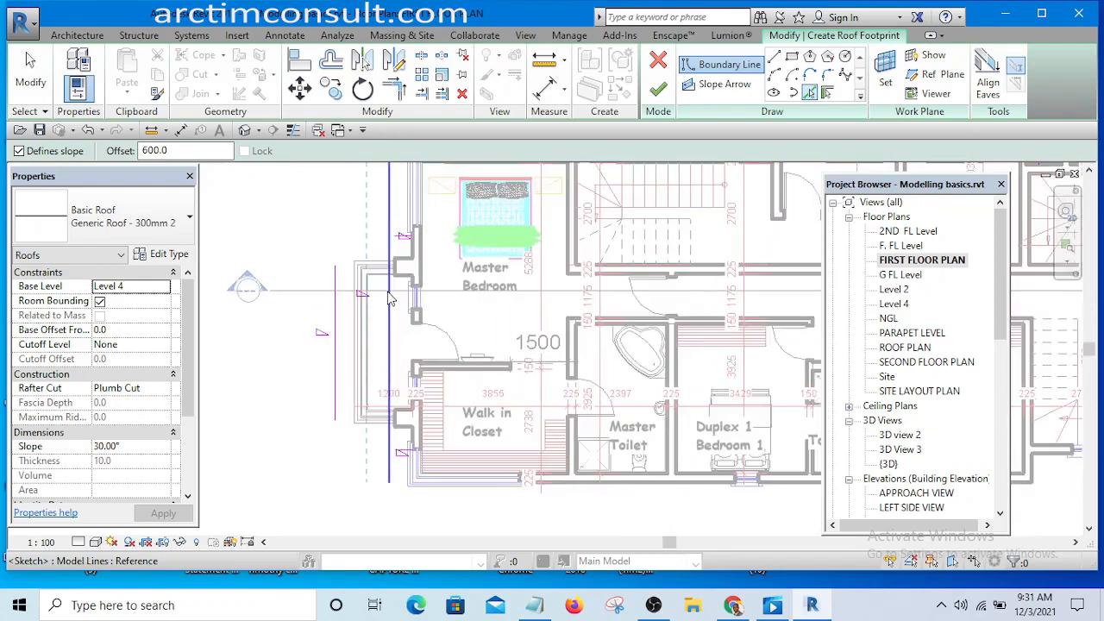
scroll(395, 314, "down", 1)
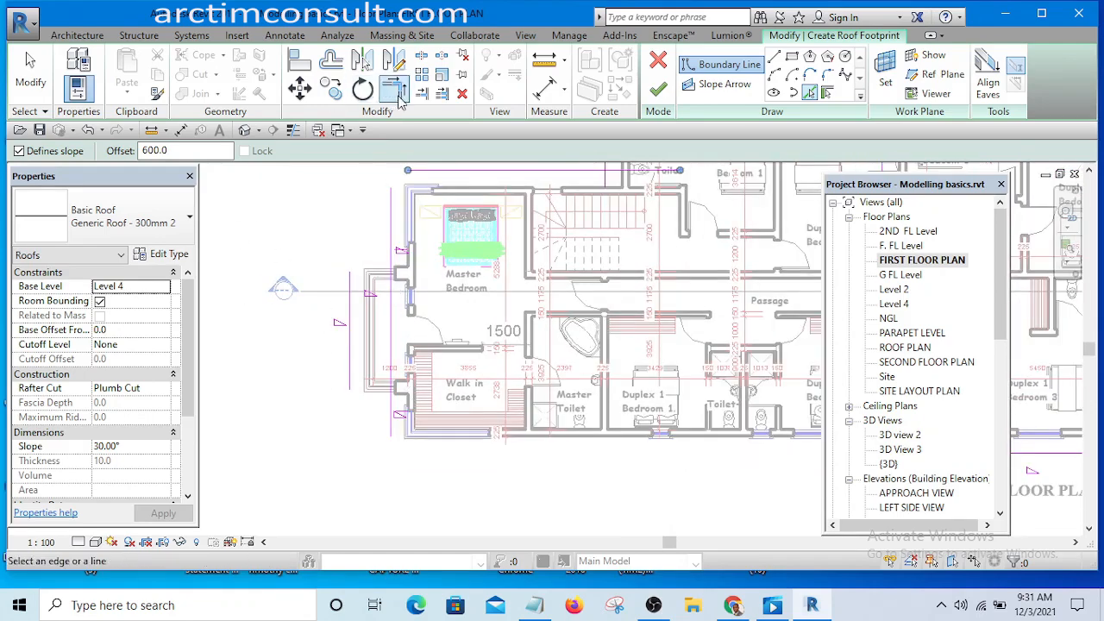
left_click(423, 56)
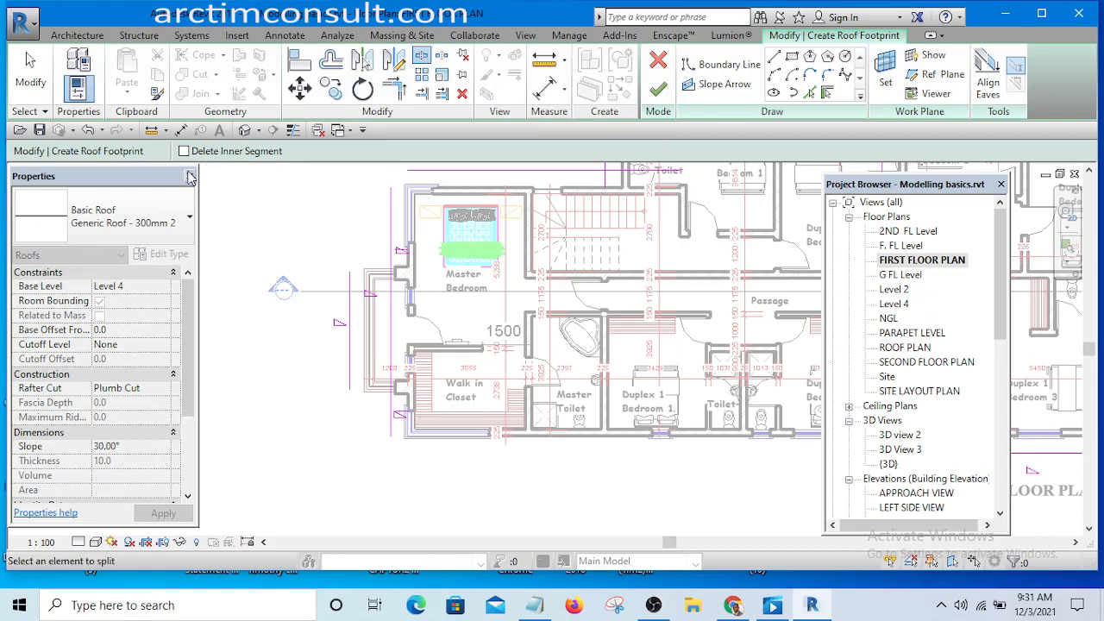
scroll(392, 293, "up", 1)
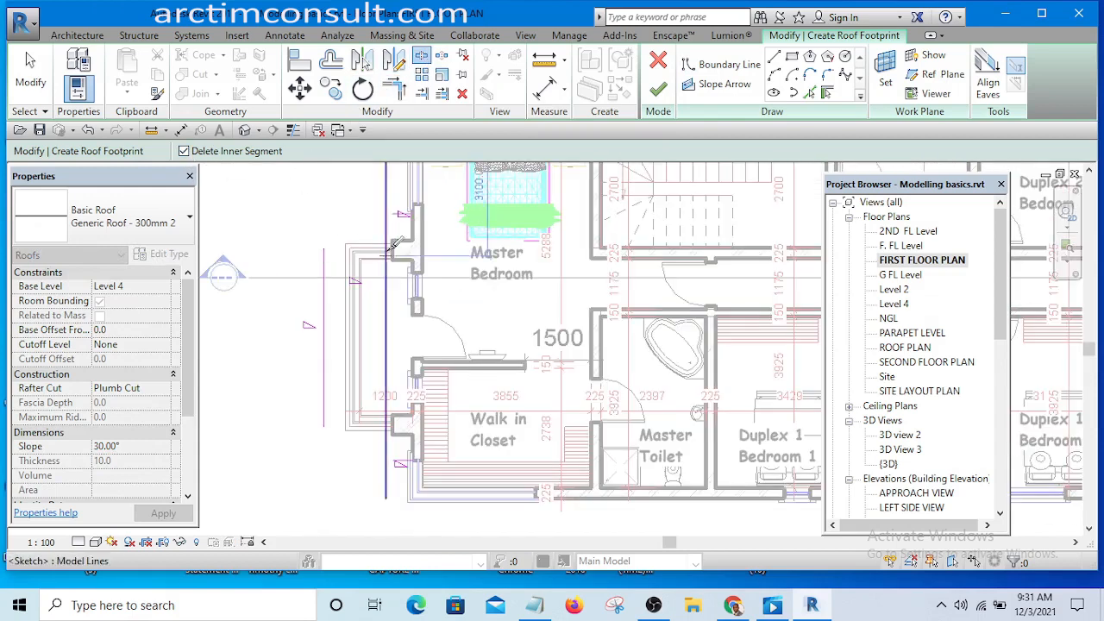
left_click(386, 435)
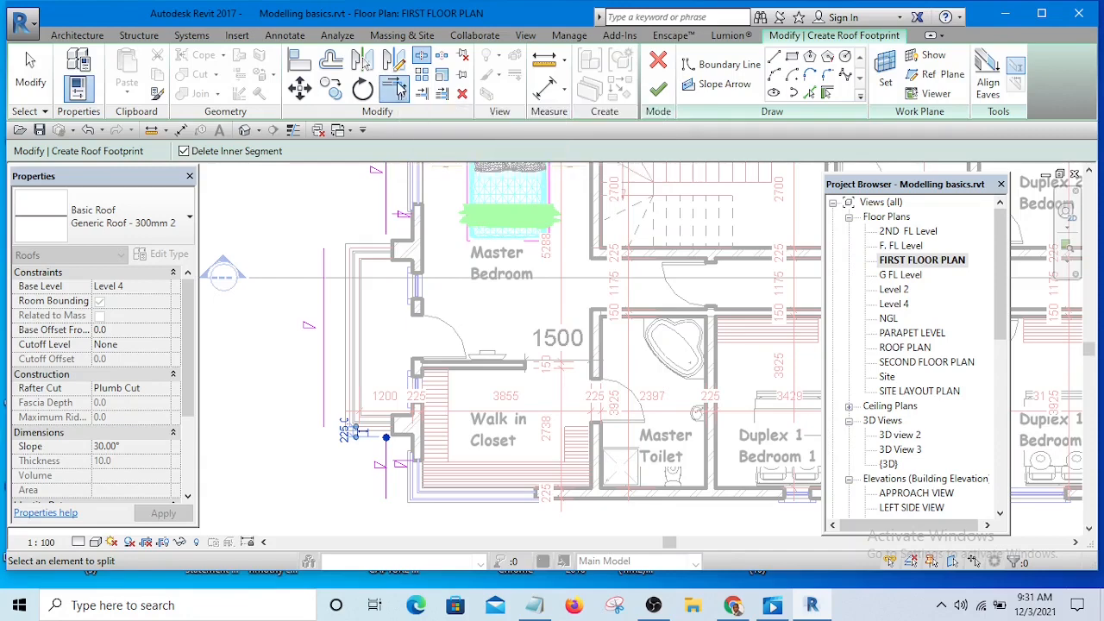
Step: Trim the balcony and side boundary lines into corners with the short column line beside the Master Bedroom
key("Escape")
scroll(397, 220, "up", 3)
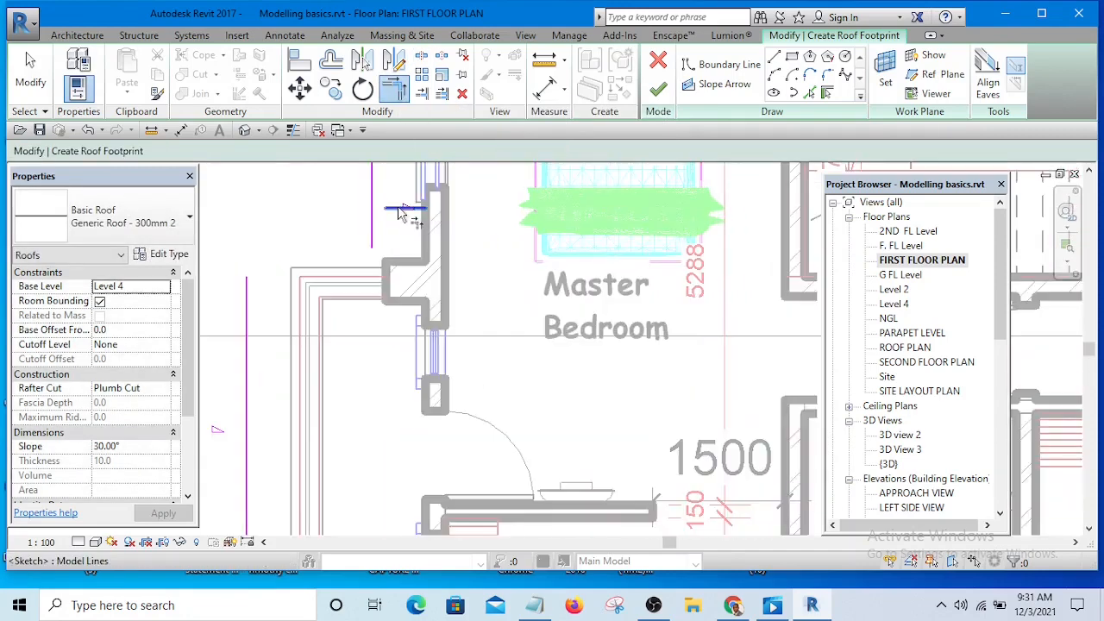
left_click(255, 313)
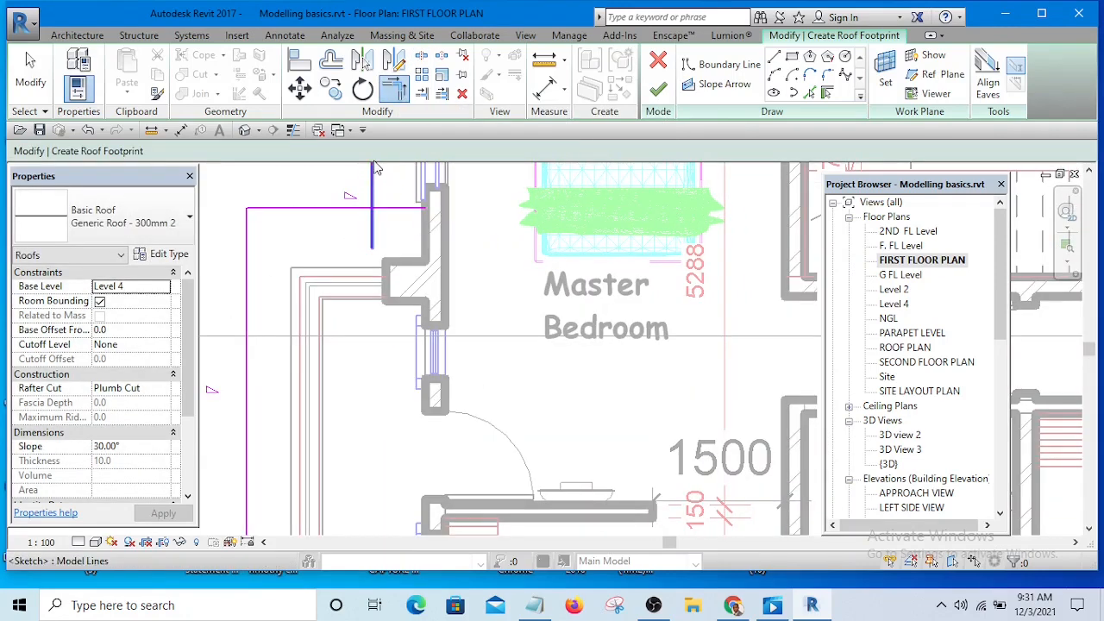
left_click(351, 216)
scroll(351, 215, "down", 3)
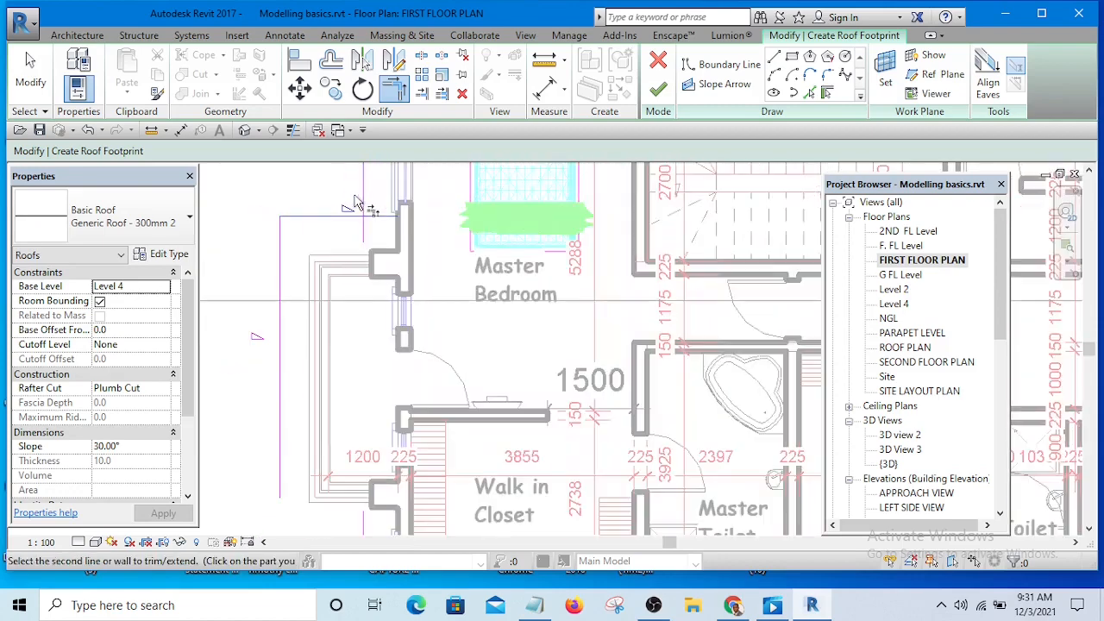
left_click(363, 192)
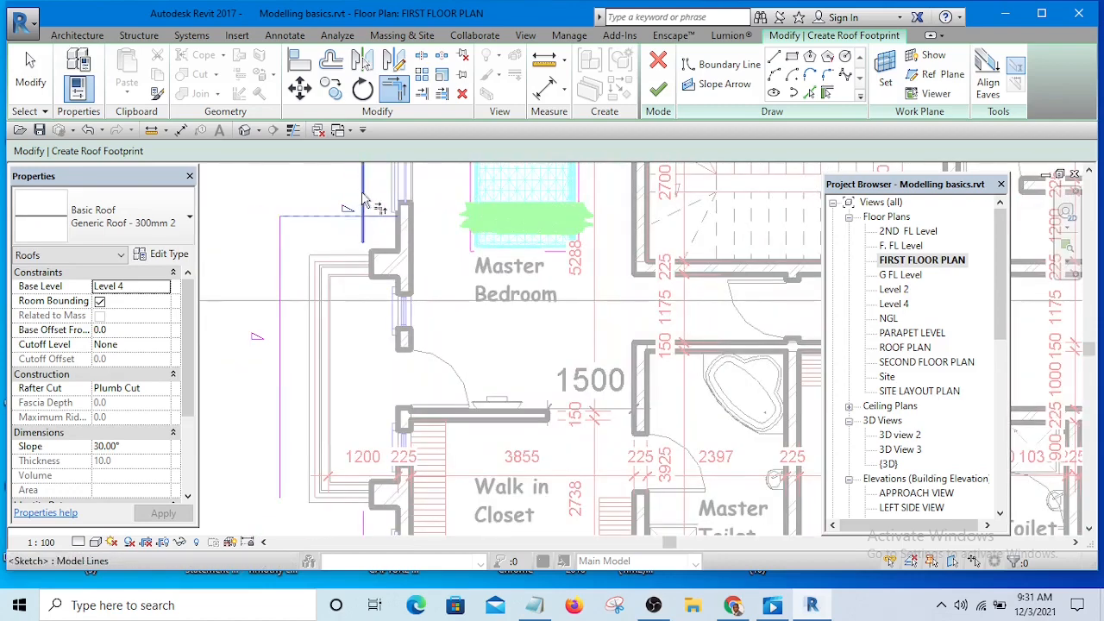
scroll(399, 214, "down", 3)
scroll(399, 214, "up", 2)
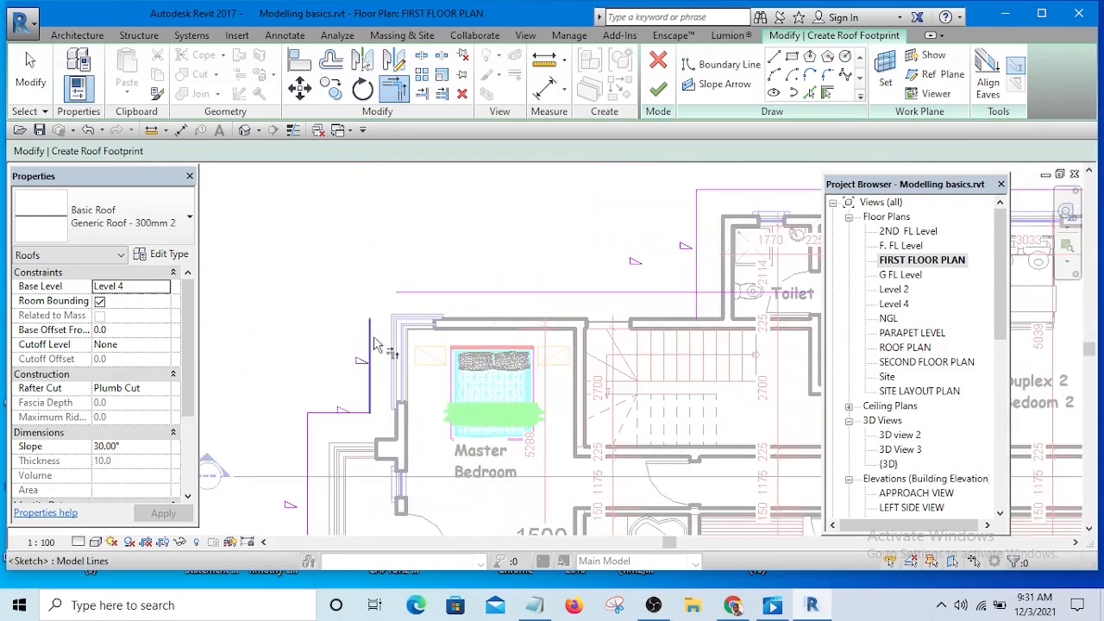
Step: Trim the boundary line above the Master Bedroom into corners with its side line and the Duplex 2 toilet's side line
left_click(430, 311)
scroll(428, 297, "down", 3)
middle_click_drag(552, 284, 452, 290)
scroll(450, 292, "up", 3)
left_click(441, 285)
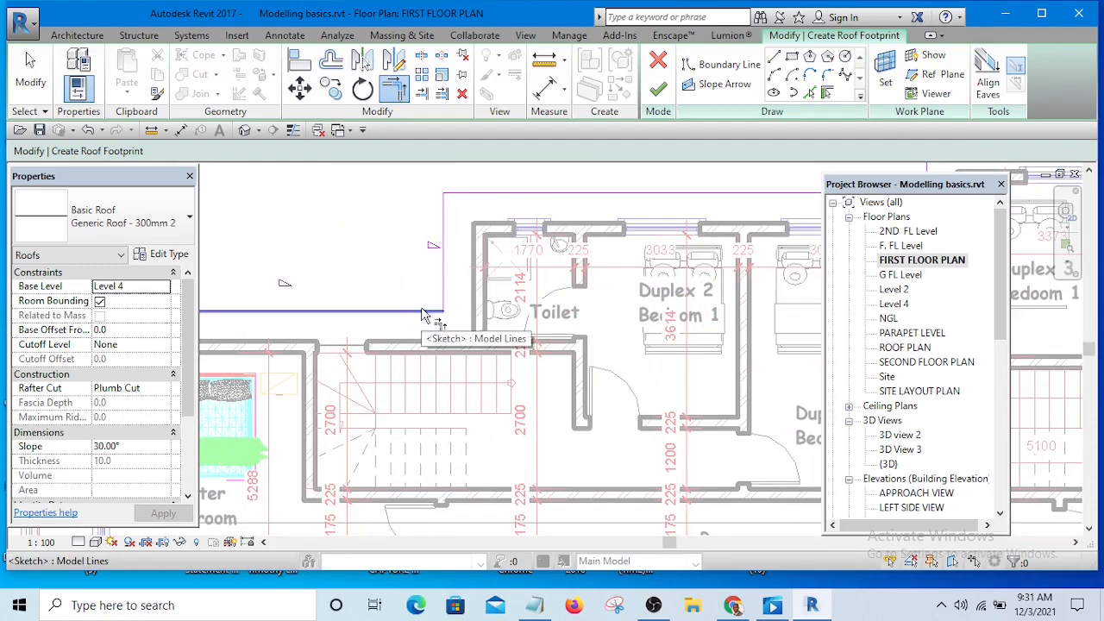
Step: Trim the boundary line above the Duplex 2 bedrooms to a corner with the side line of Duplex 3 Bedroom 1
scroll(443, 308, "down", 3)
scroll(594, 252, "up", 2)
scroll(593, 252, "up", 2)
left_click(594, 242)
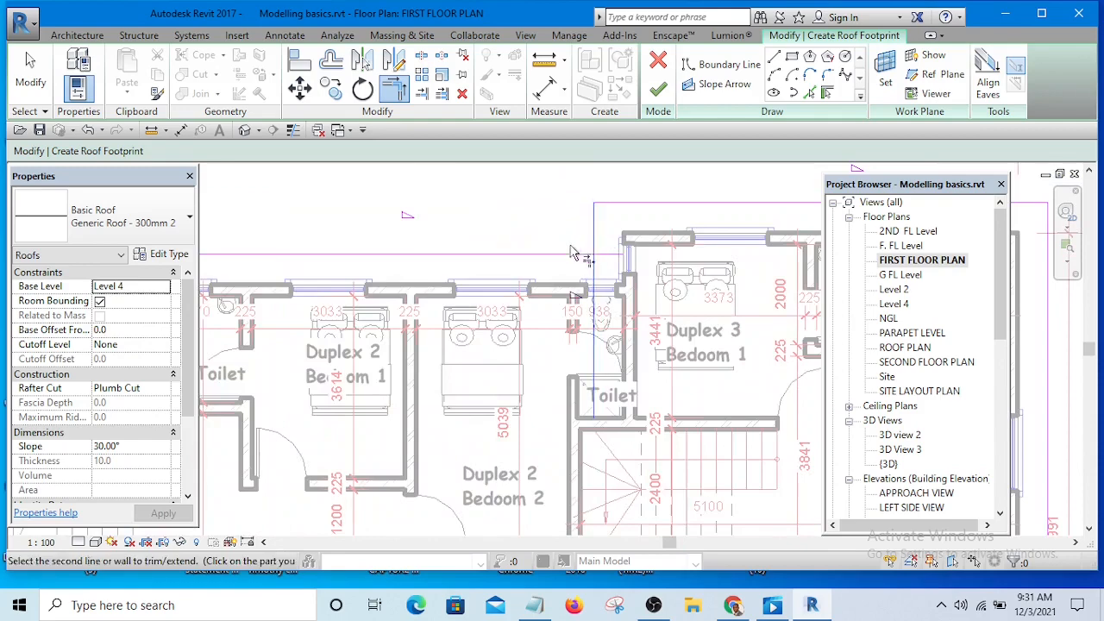
left_click(581, 252)
Step: Extend the boundary line below Duplex 1 Bedroom 3 to a corner with the side line beside the Walk in Closet
scroll(517, 242, "down", 3)
scroll(494, 231, "down", 2)
scroll(653, 239, "up", 4)
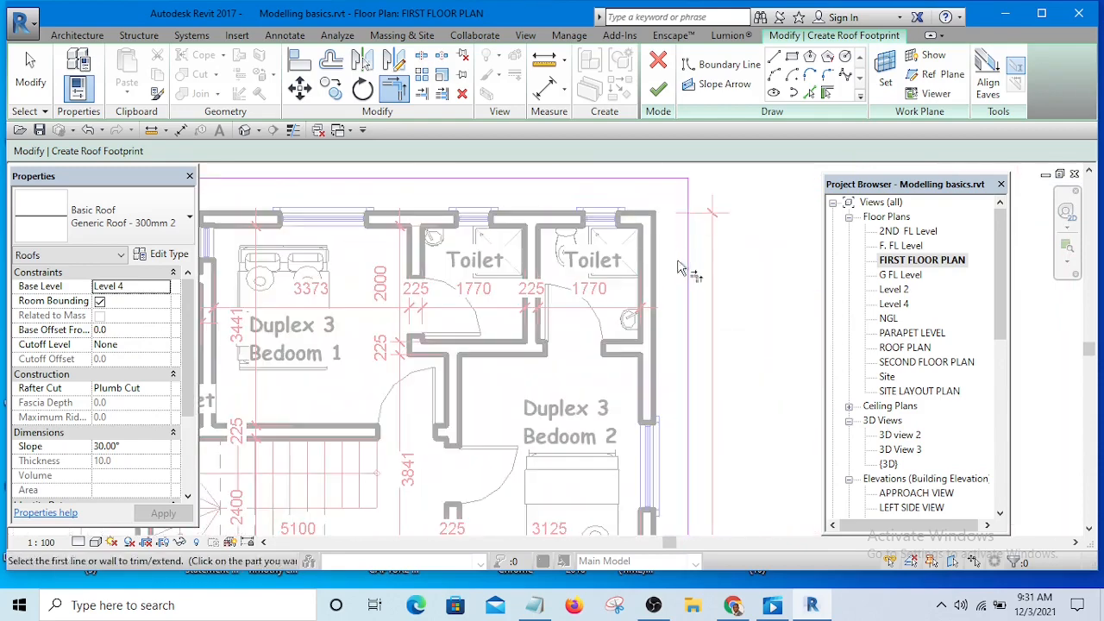
middle_click_drag(680, 262, 719, 212)
scroll(720, 212, "down", 4)
scroll(621, 383, "up", 4)
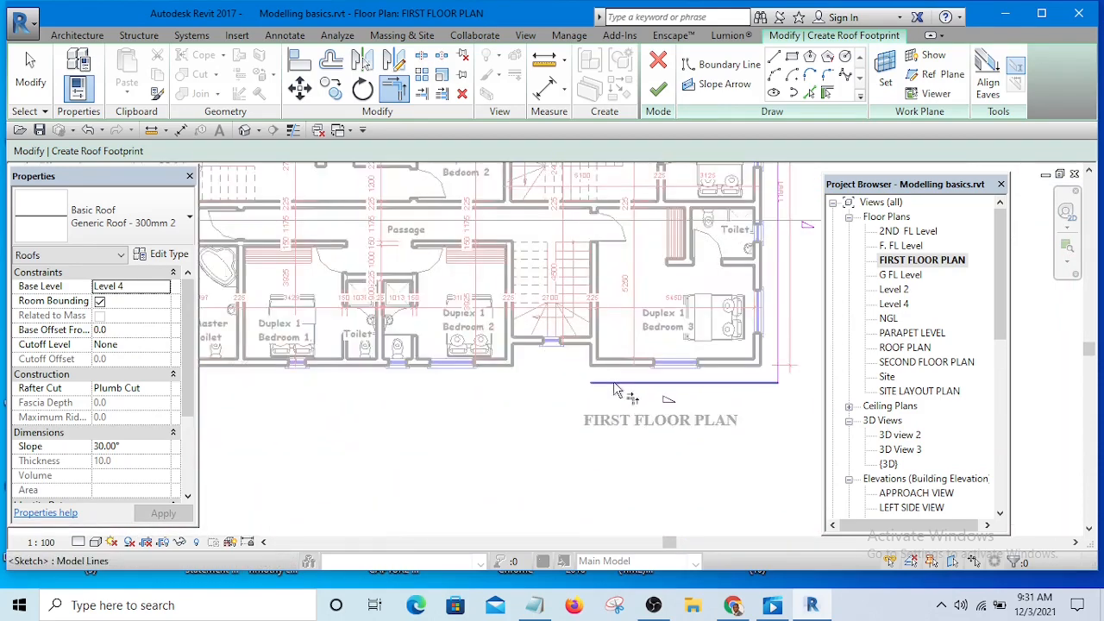
left_click(593, 378)
scroll(622, 388, "down", 4)
scroll(436, 385, "up", 4)
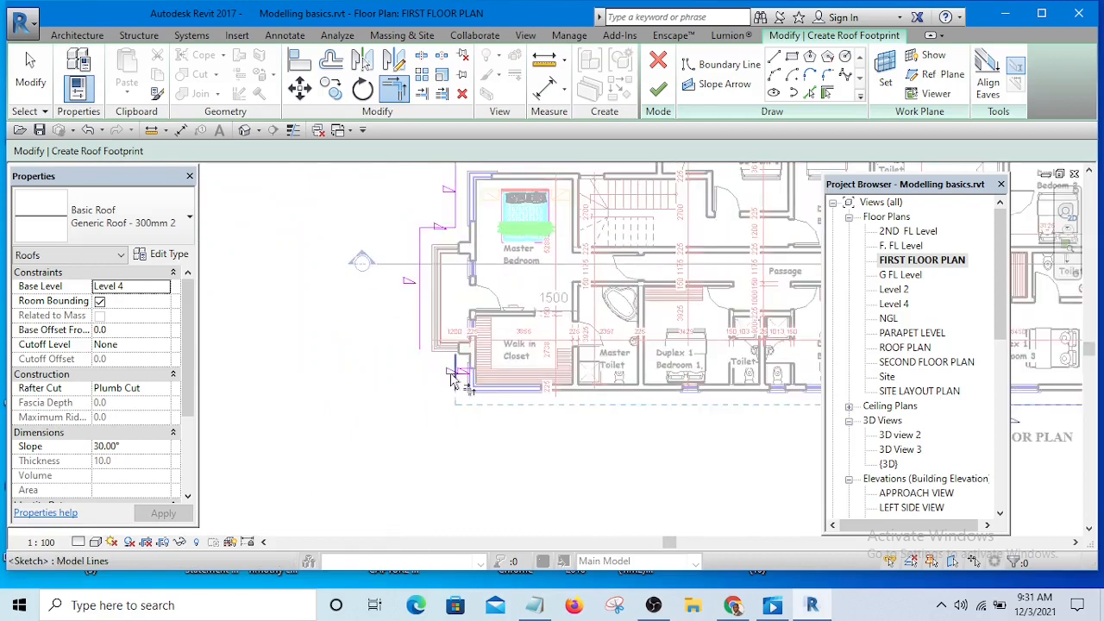
scroll(450, 380, "down", 2)
scroll(431, 328, "up", 5)
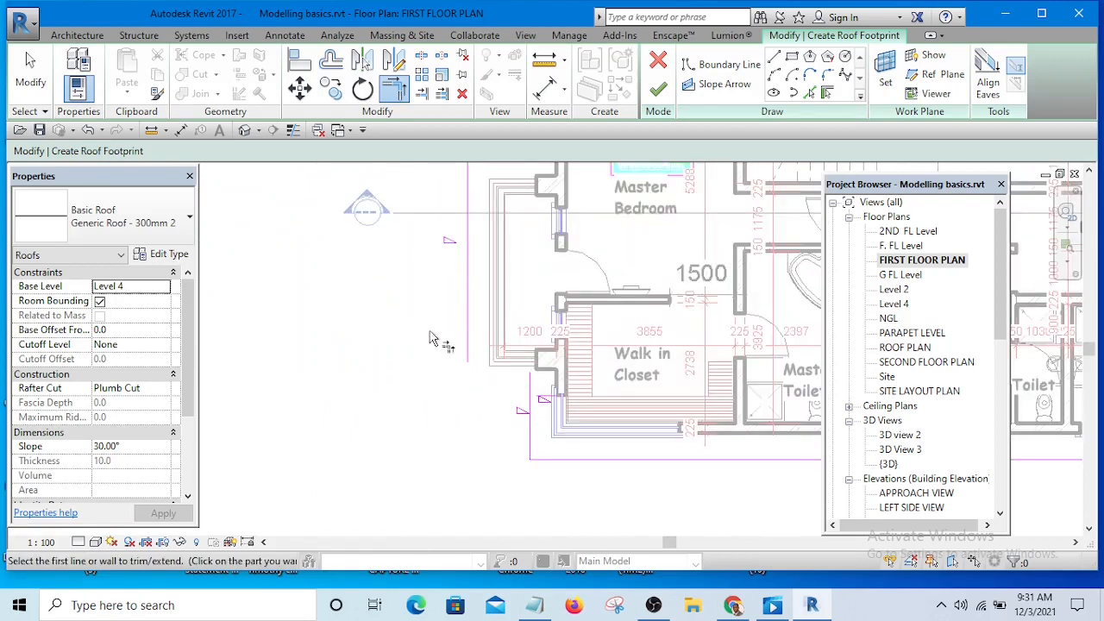
Step: Trim the balcony and side boundary lines into corners with the short column line beside the Walk in Closet
left_click(467, 309)
scroll(552, 400, "up", 1)
left_click(541, 394)
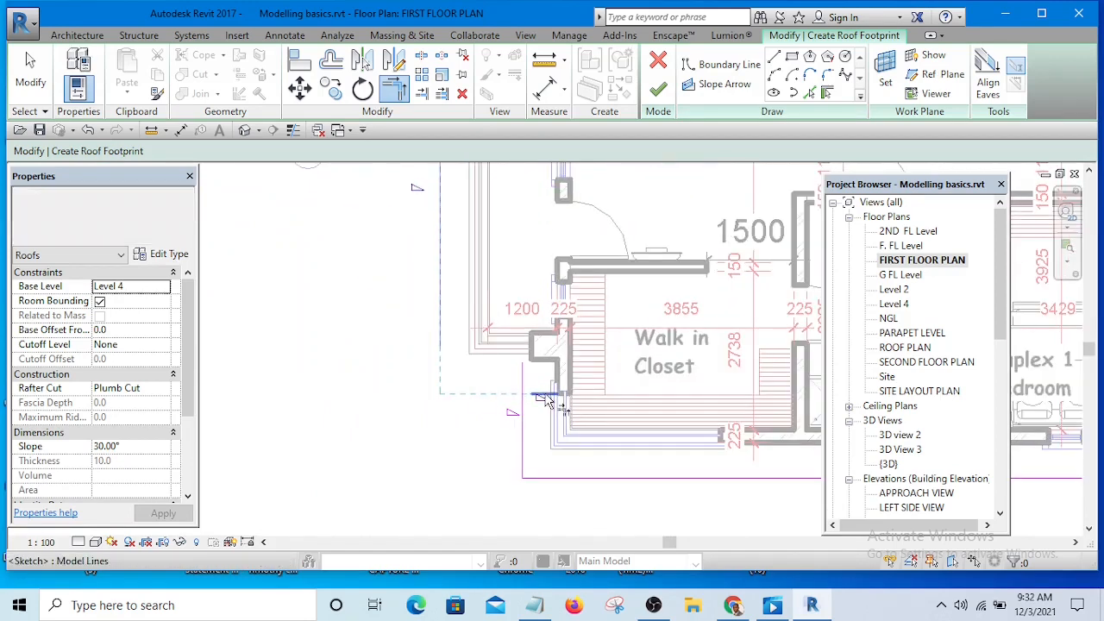
left_click(480, 398)
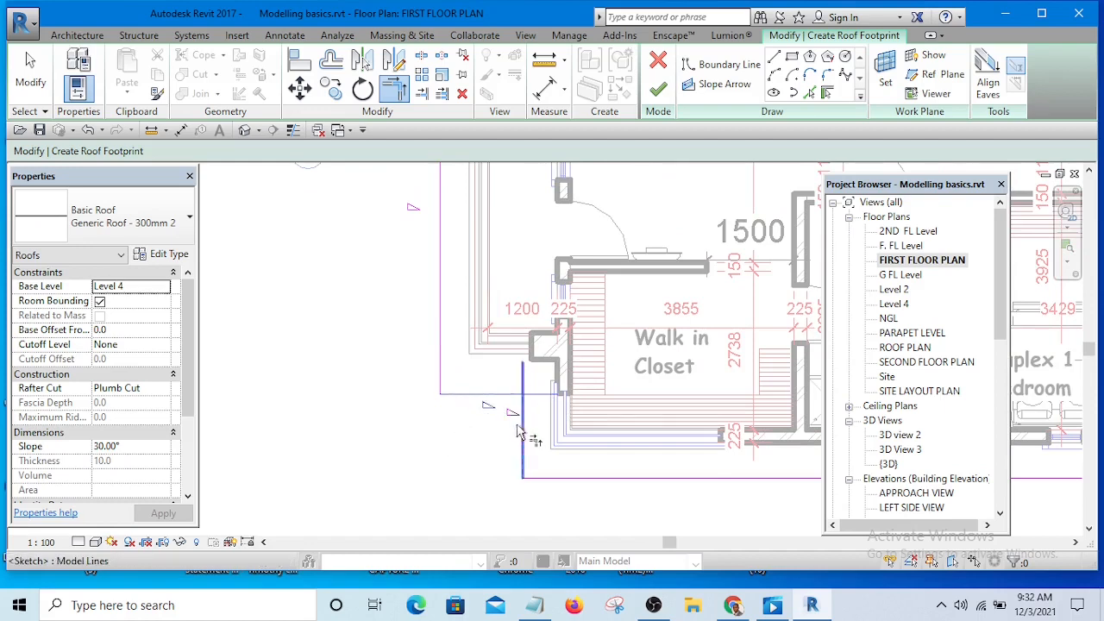
left_click(521, 431)
scroll(471, 326, "down", 5)
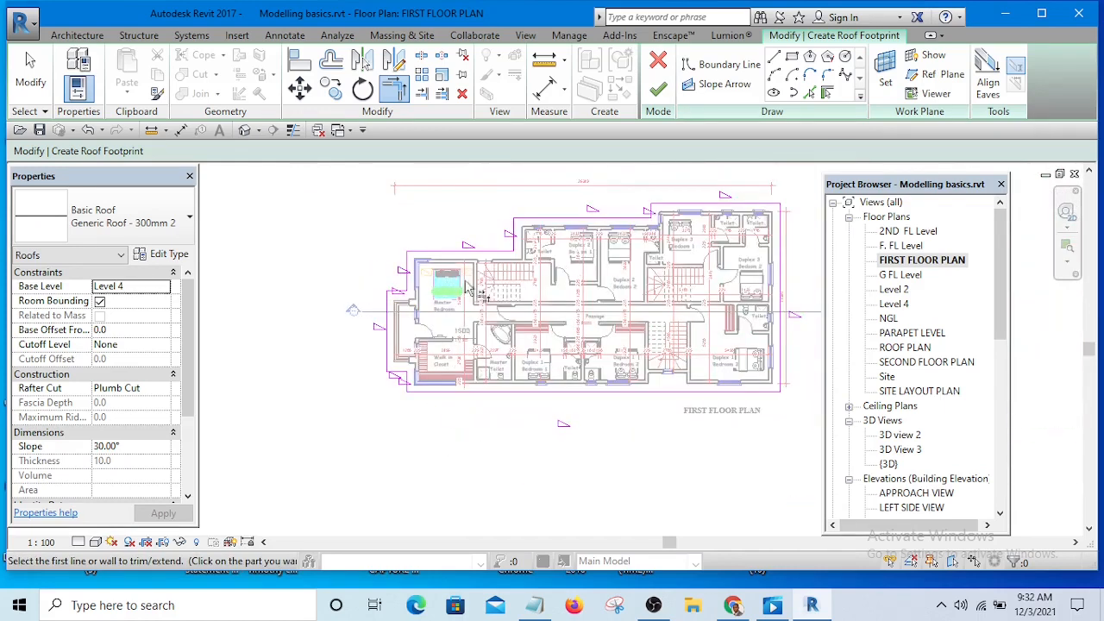
Step: Finish the closed roof footprint sketch to generate the roof
scroll(565, 307, "up", 1)
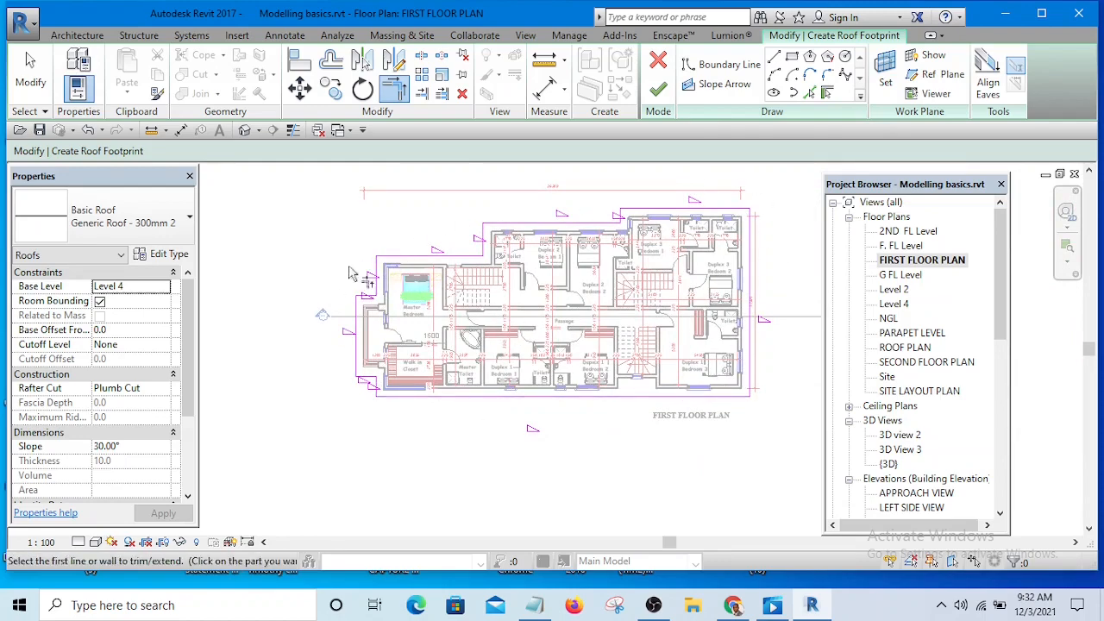
scroll(375, 312, "up", 3)
scroll(383, 340, "down", 3)
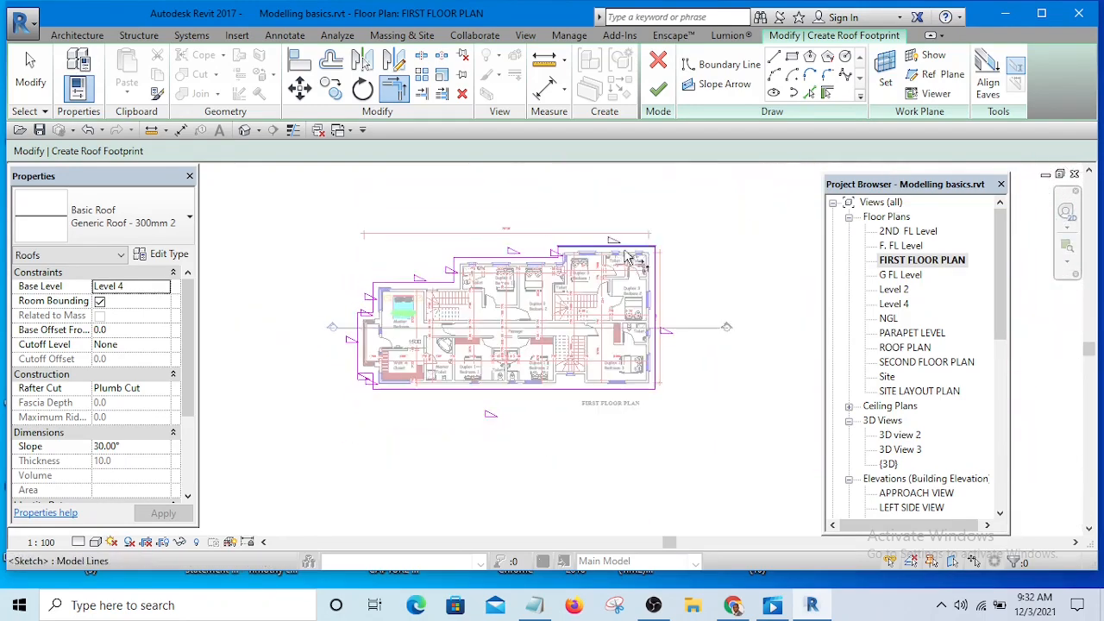
right_click(636, 233)
left_click(677, 238)
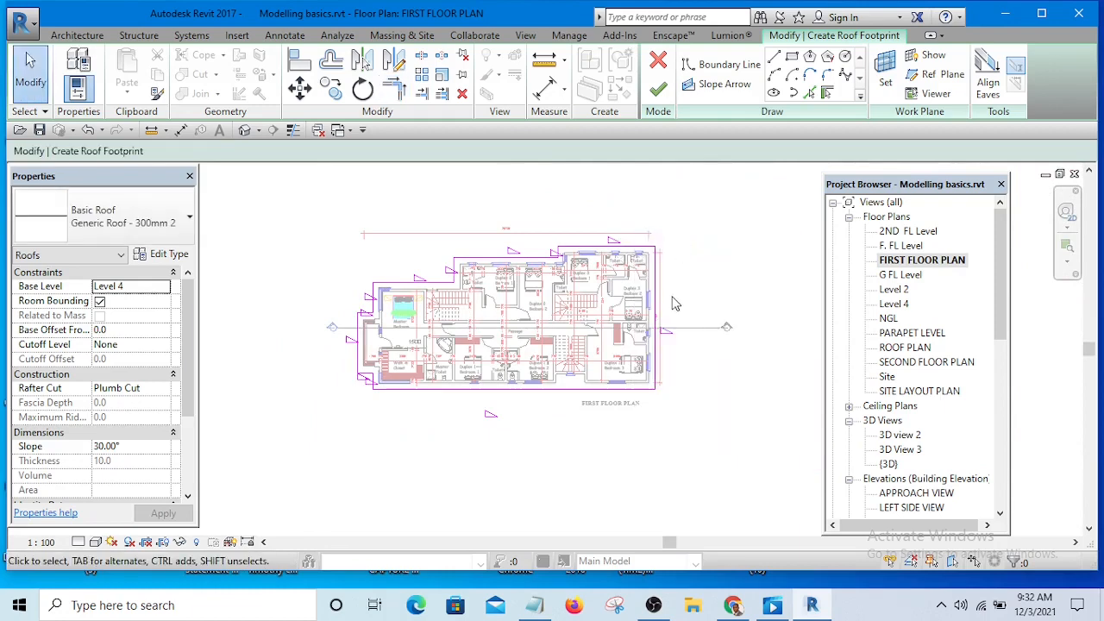
middle_click_drag(672, 296, 675, 242)
middle_click_drag(536, 299, 537, 345)
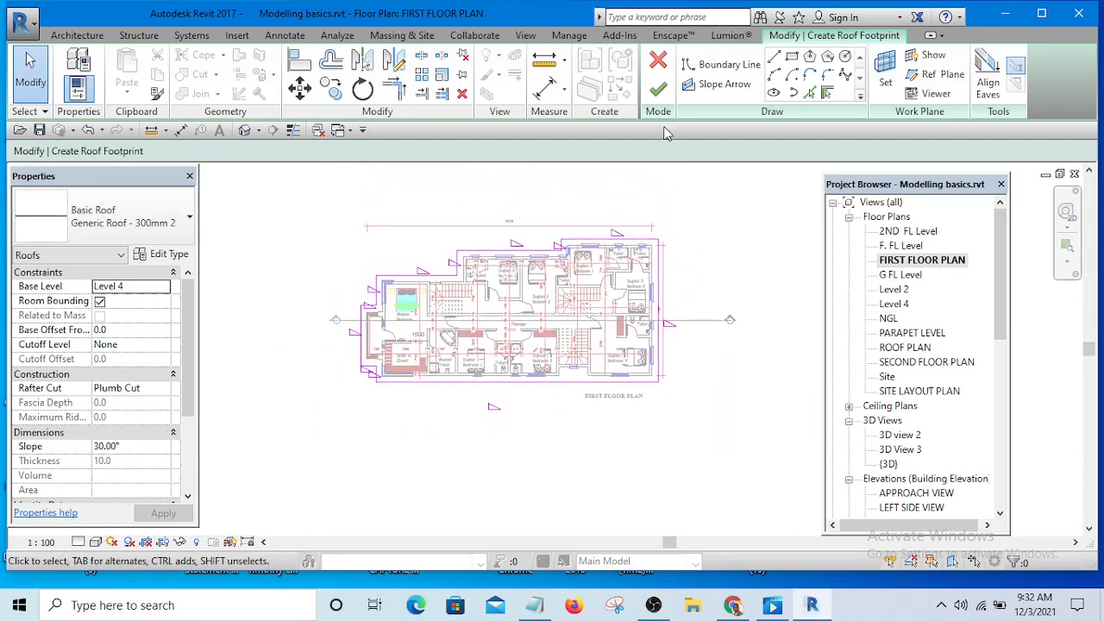
left_click(659, 92)
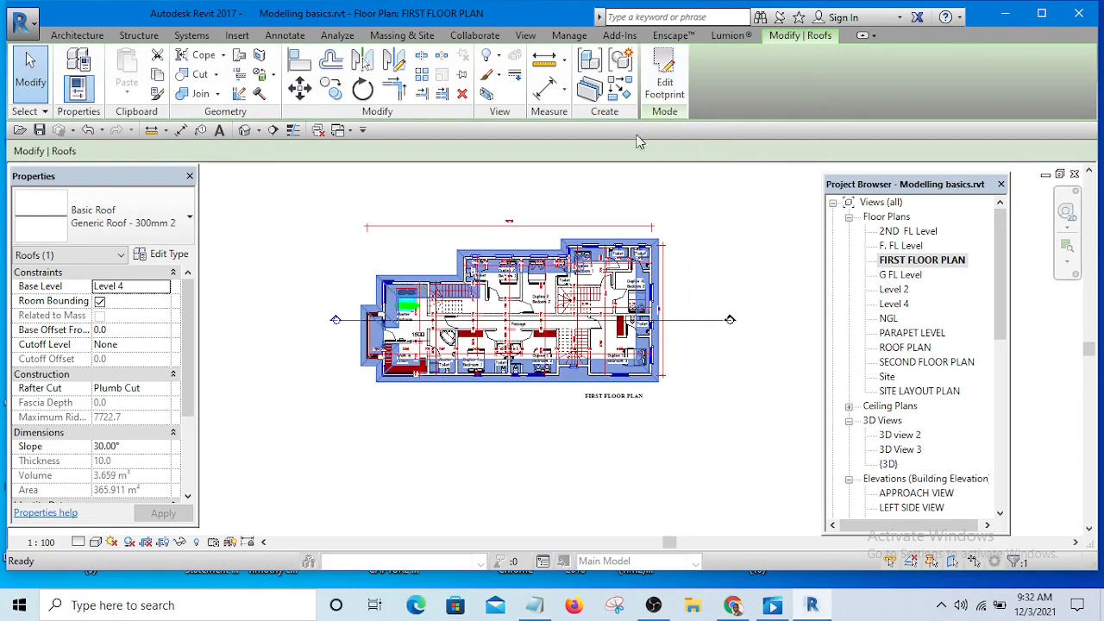
Step: Examine the new roof in the default 3D view, checking its height against the first floor walls
left_click(244, 129)
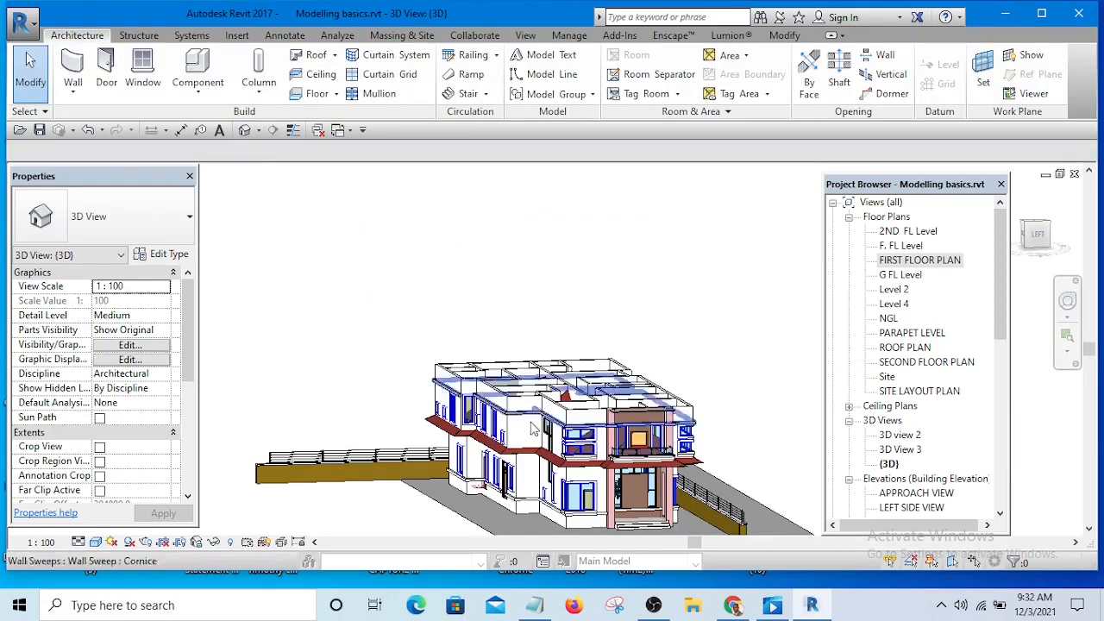
scroll(419, 414, "up", 5)
left_click(418, 411)
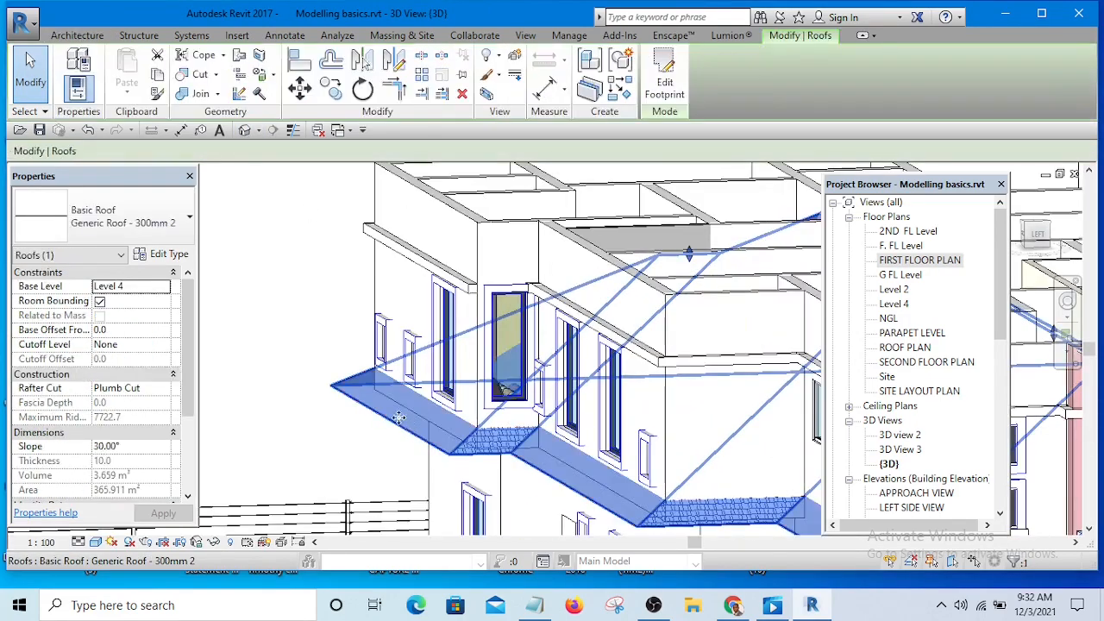
scroll(418, 414, "down", 3)
left_click(721, 304)
middle_click_drag(723, 311, 774, 342, "shift")
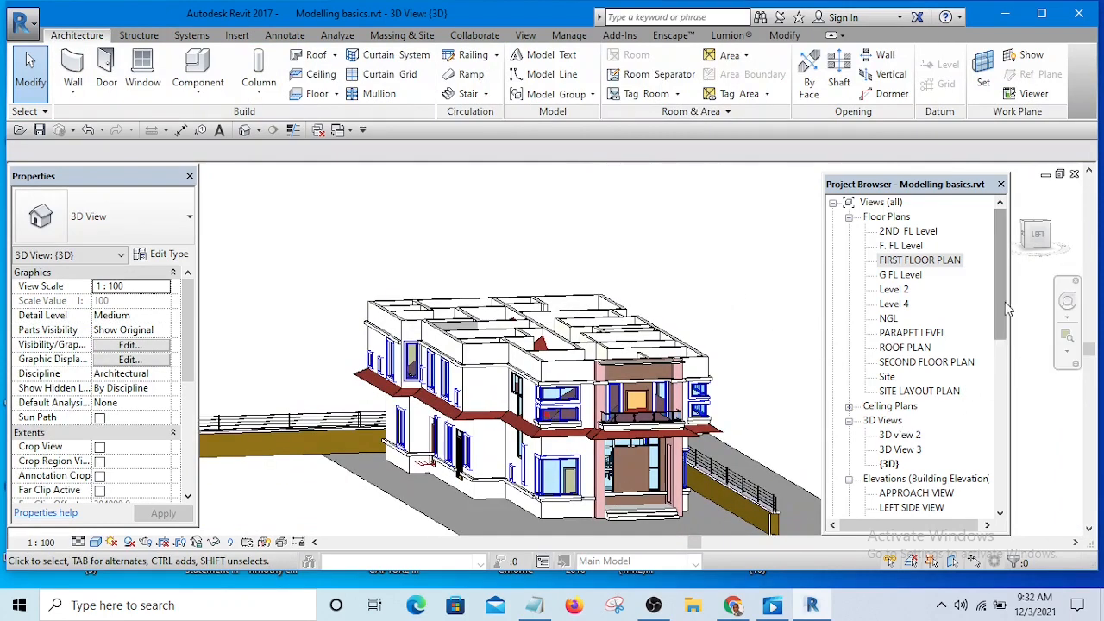
Step: Open the APPROACH VIEW elevation
left_click_drag(1003, 302, 1003, 391)
left_click(906, 275)
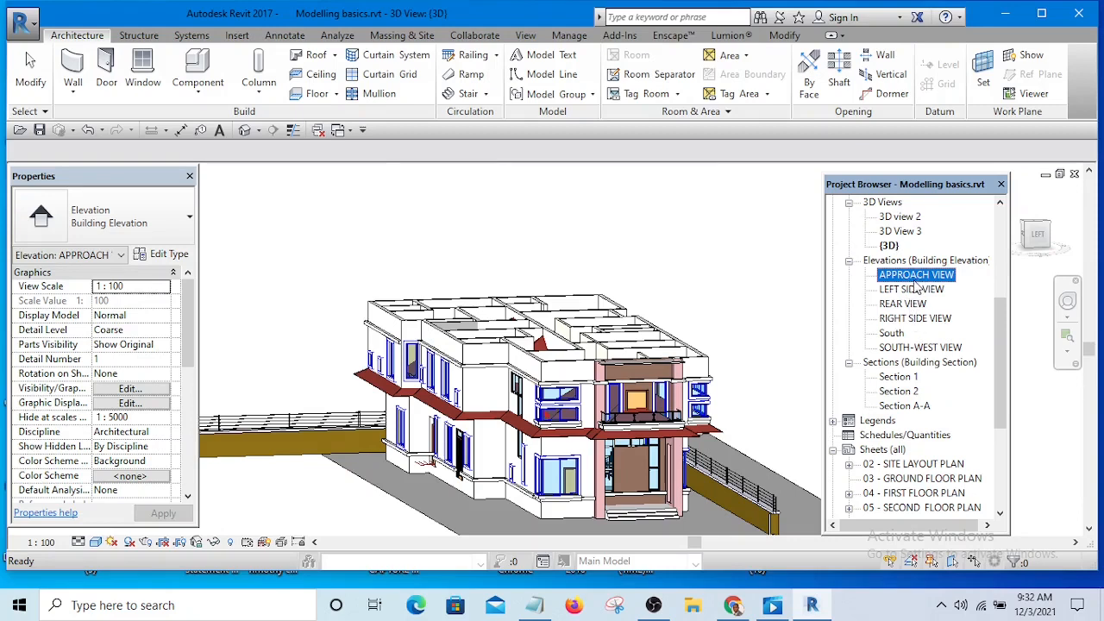
double_click(916, 276)
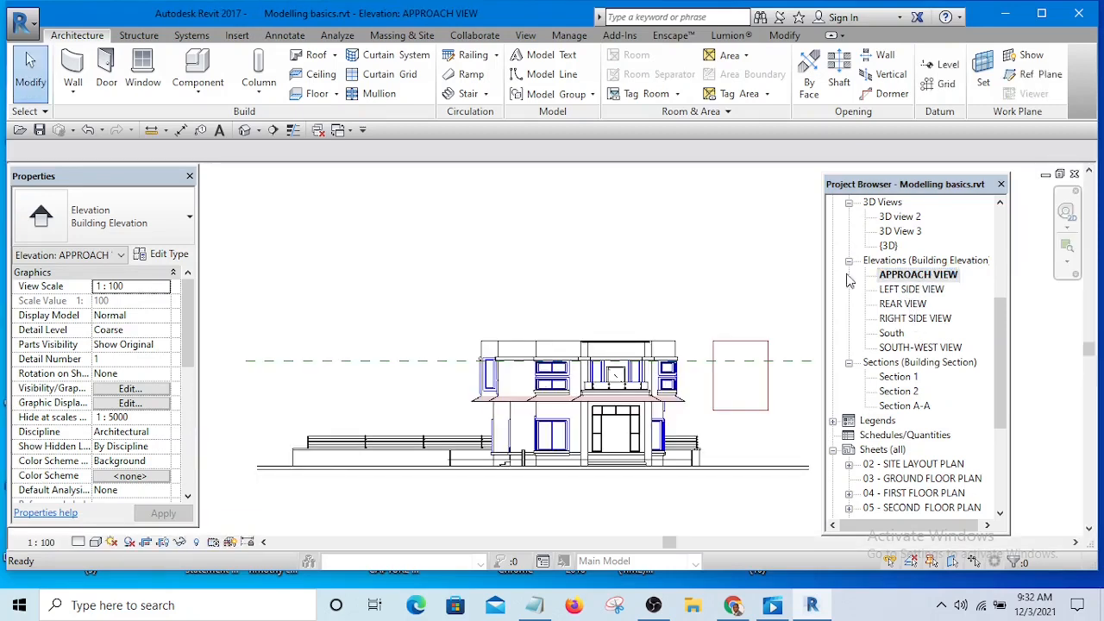
Step: Move the roof vertically up 4000 from its eave endpoint to just above the first floor walls
left_click(686, 394)
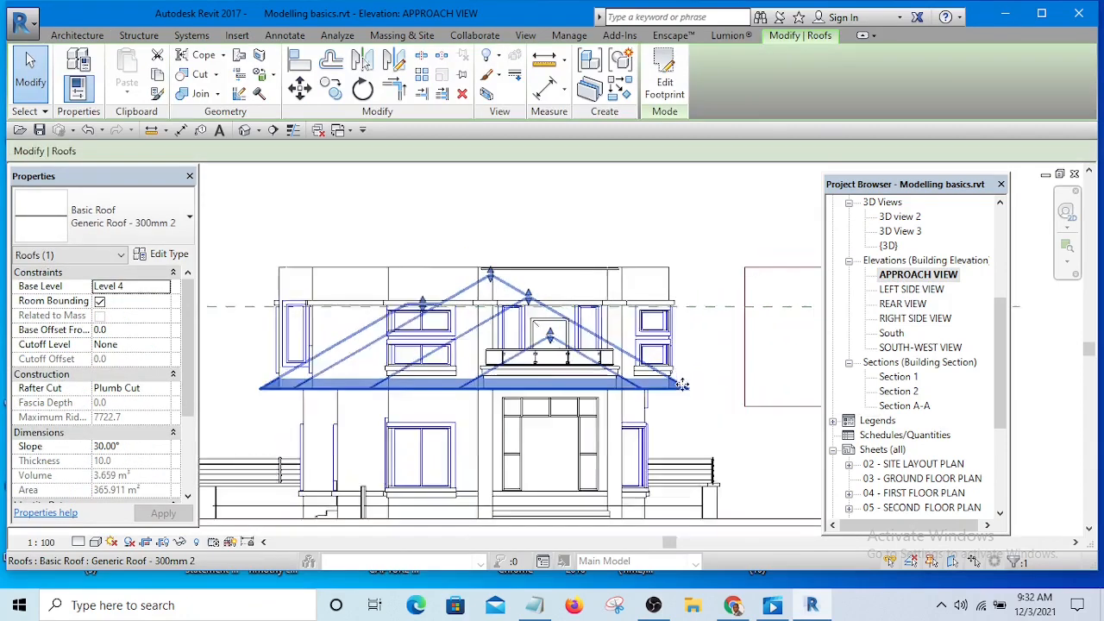
scroll(681, 363, "down", 2)
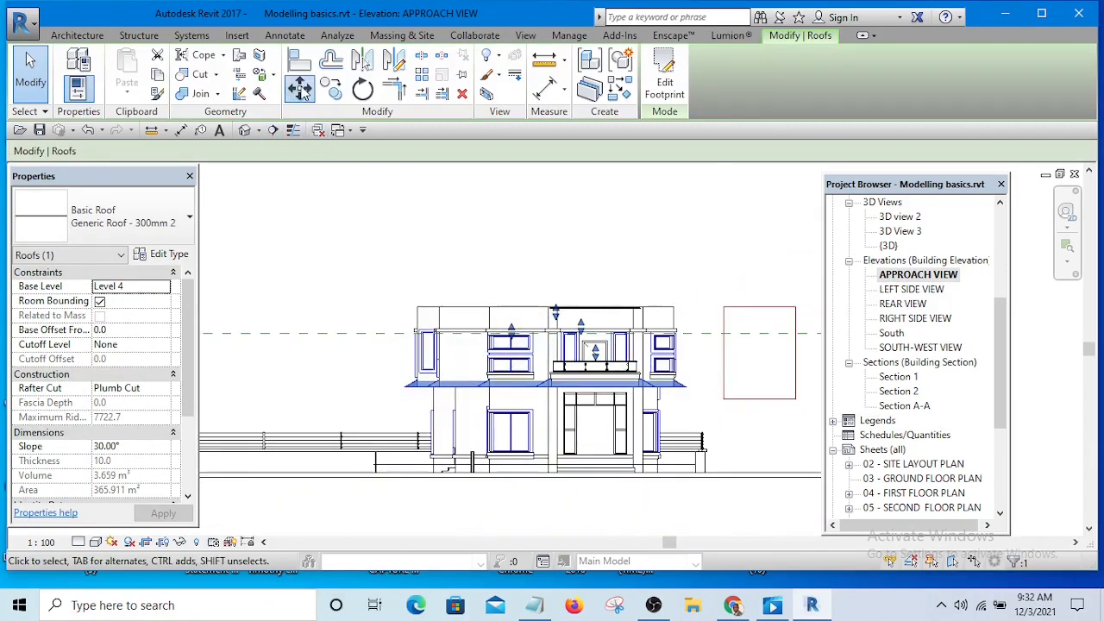
left_click(301, 91)
scroll(690, 387, "up", 3)
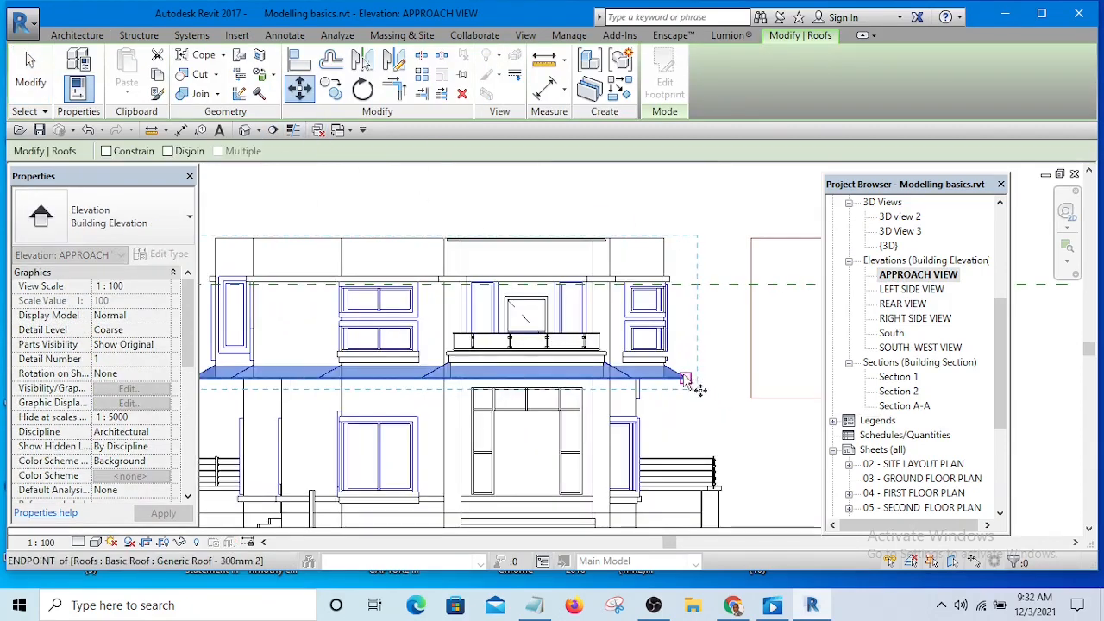
left_click(684, 378)
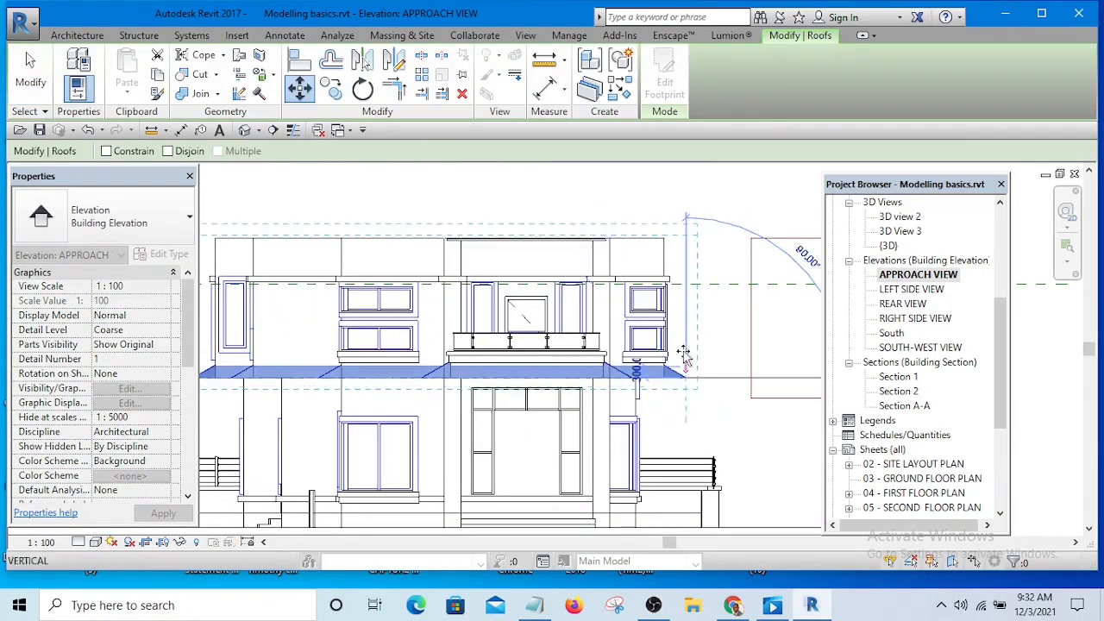
left_click(681, 234)
middle_click_drag(691, 284, 690, 326)
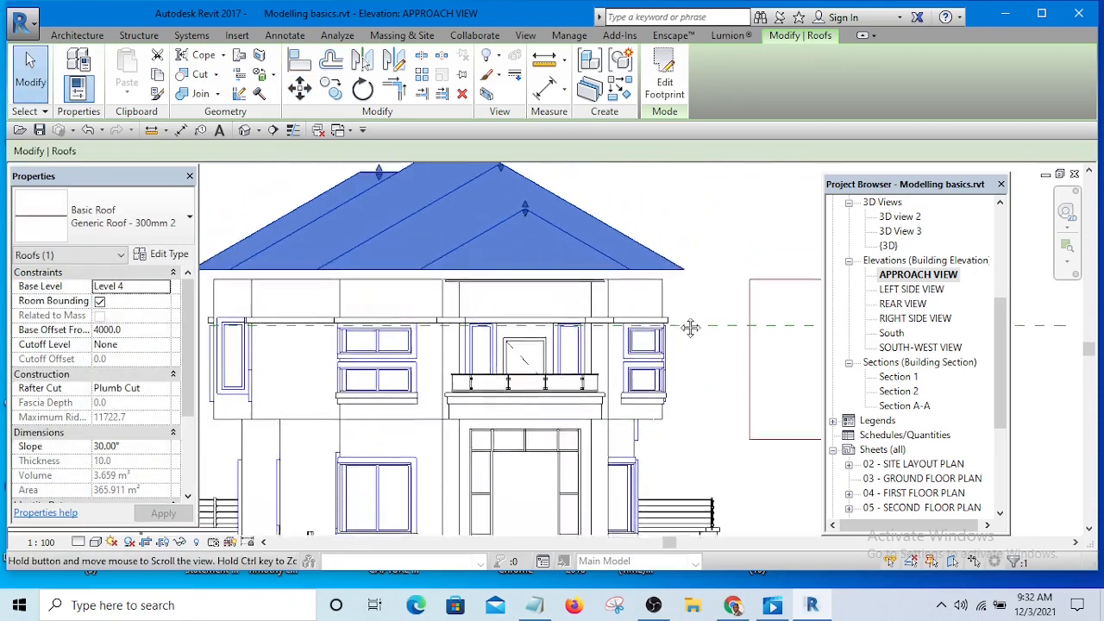
scroll(715, 271, "down", 3)
scroll(612, 274, "up", 1)
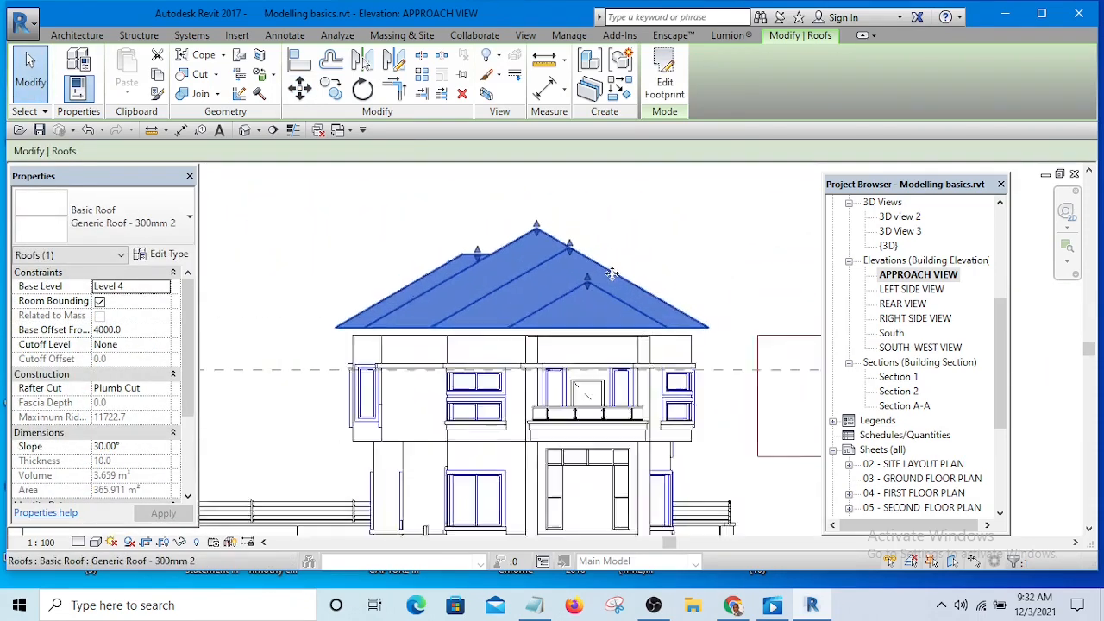
scroll(612, 274, "up", 1)
left_click(713, 276)
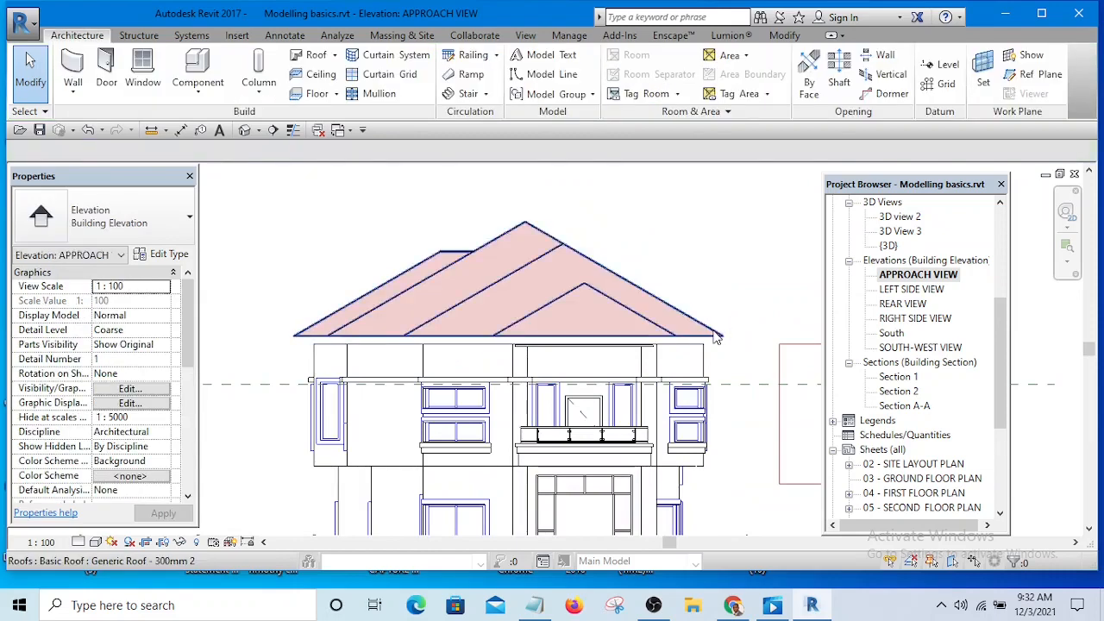
left_click(668, 301)
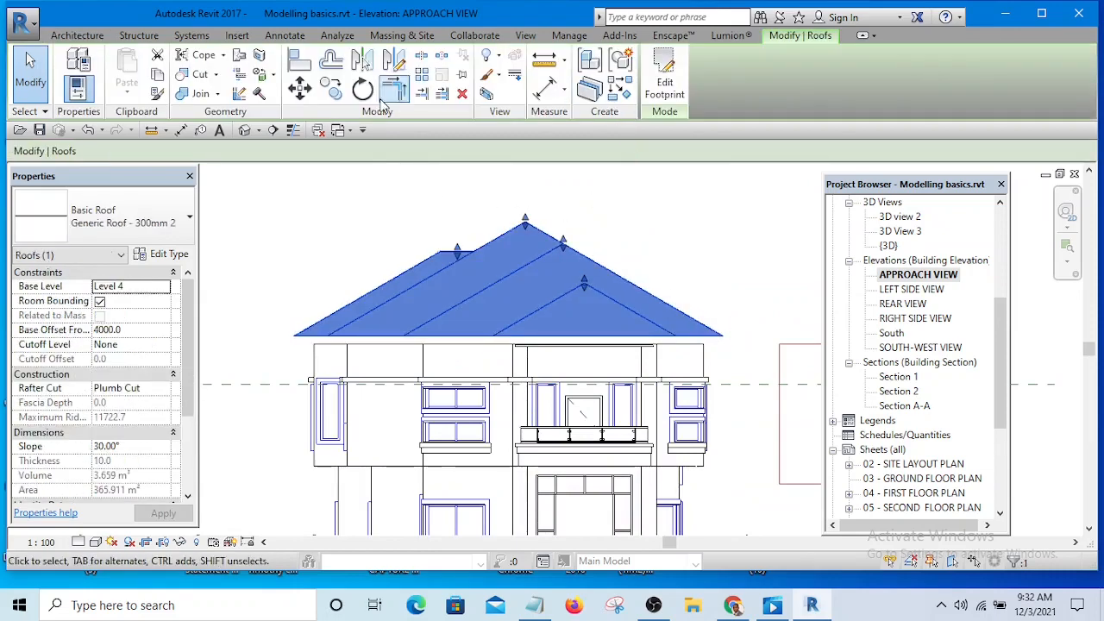
left_click(704, 276)
scroll(572, 259, "down", 3)
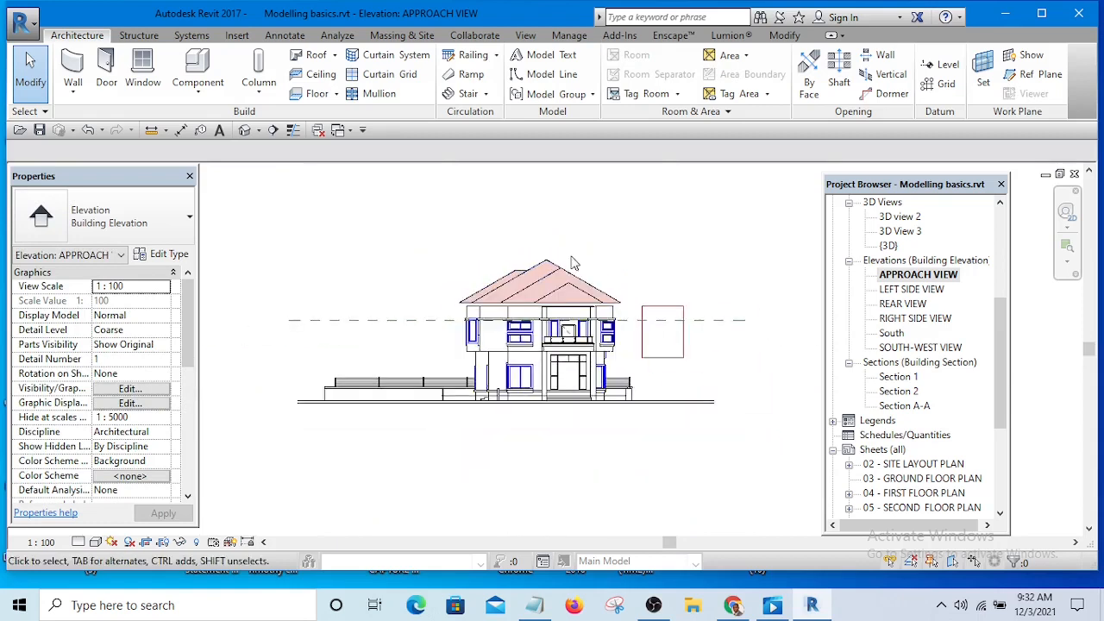
scroll(618, 329, "up", 3)
scroll(638, 311, "down", 1)
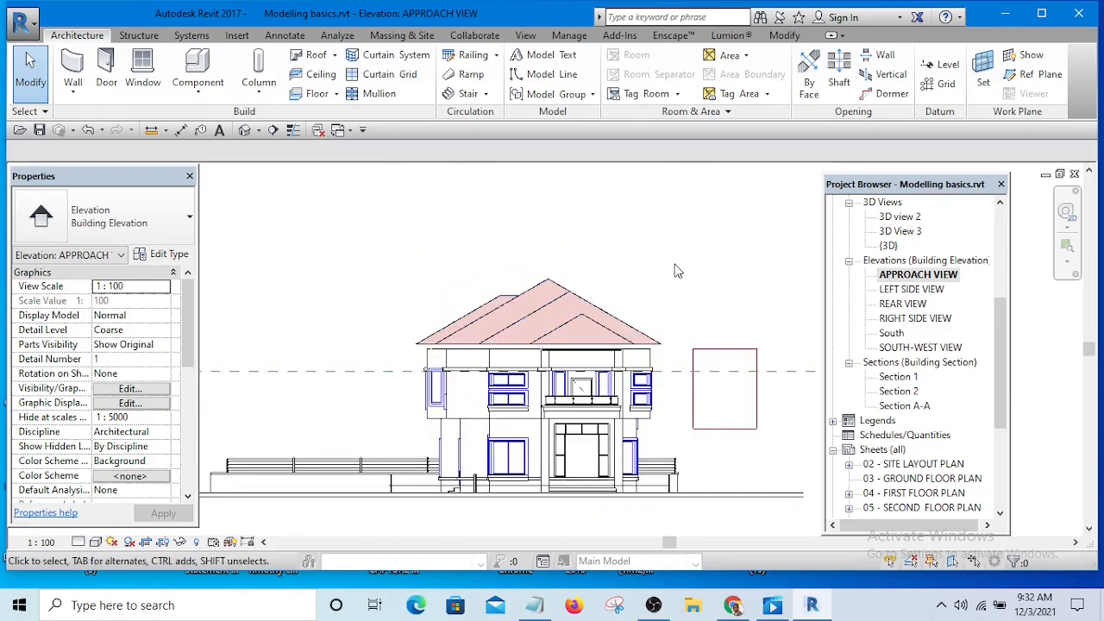
Step: Set the roof's slope to 42° and apply the change
middle_click_drag(677, 271, 663, 313)
left_click(575, 360)
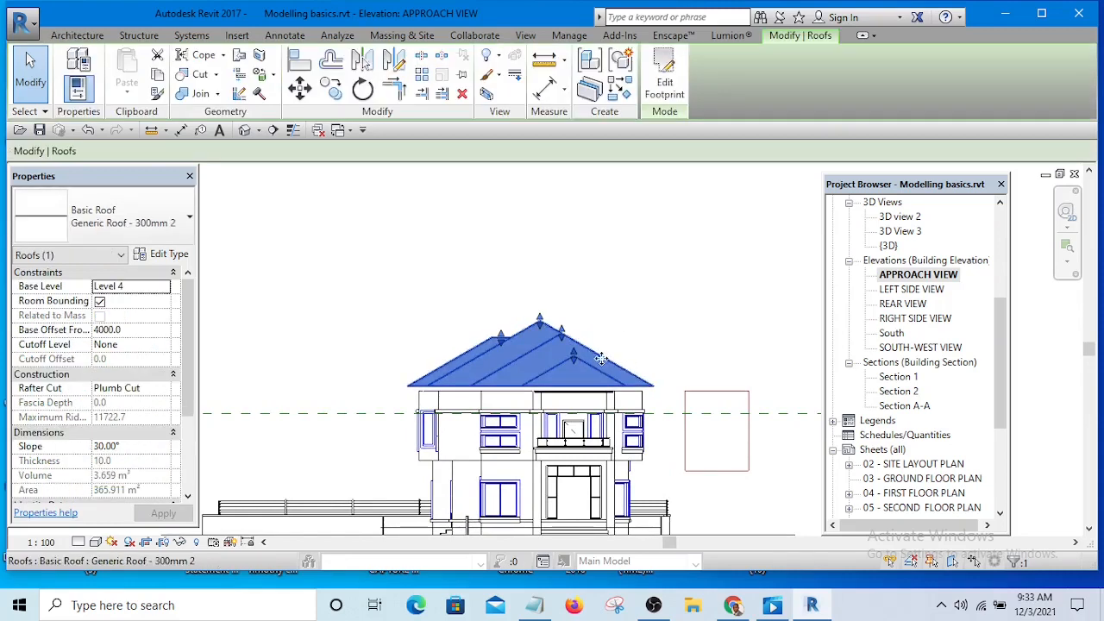
middle_click_drag(638, 306, 635, 271)
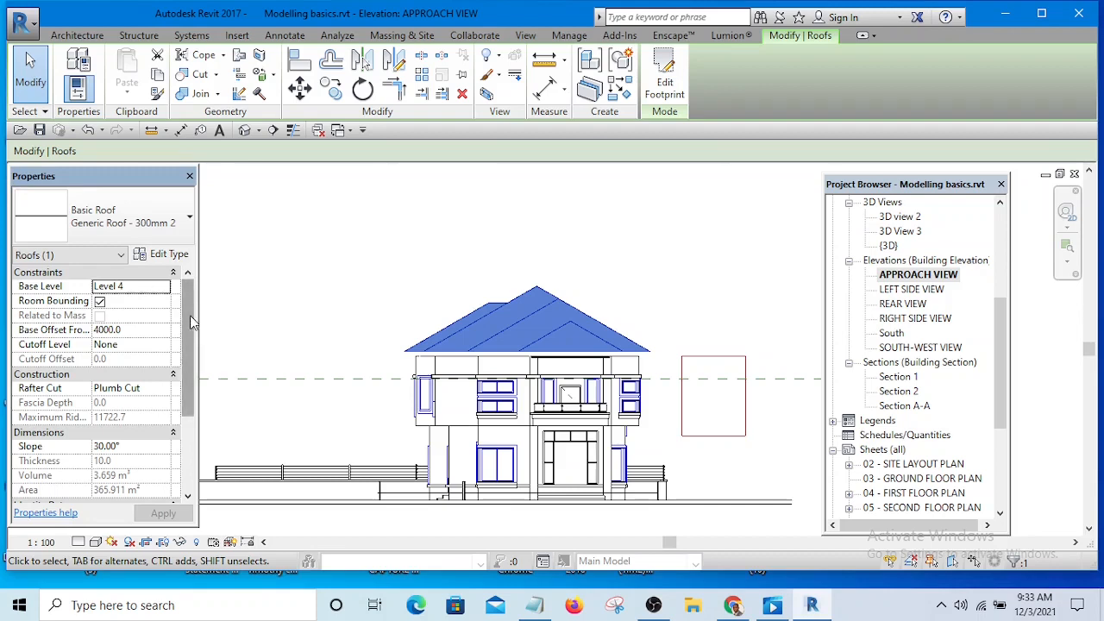
scroll(155, 345, "down", 2)
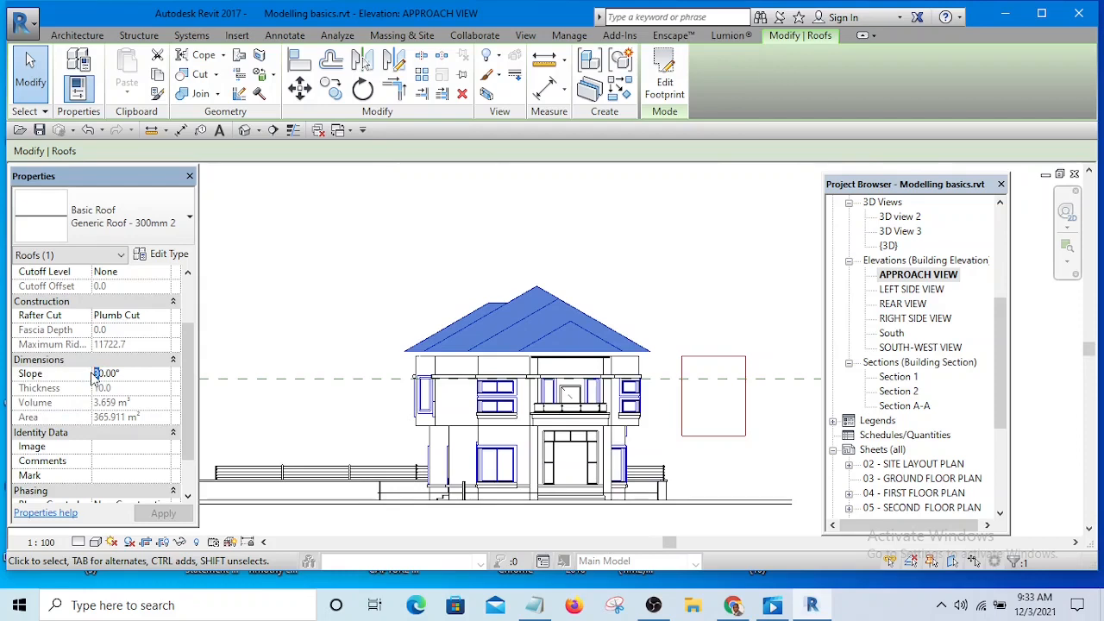
type("42")
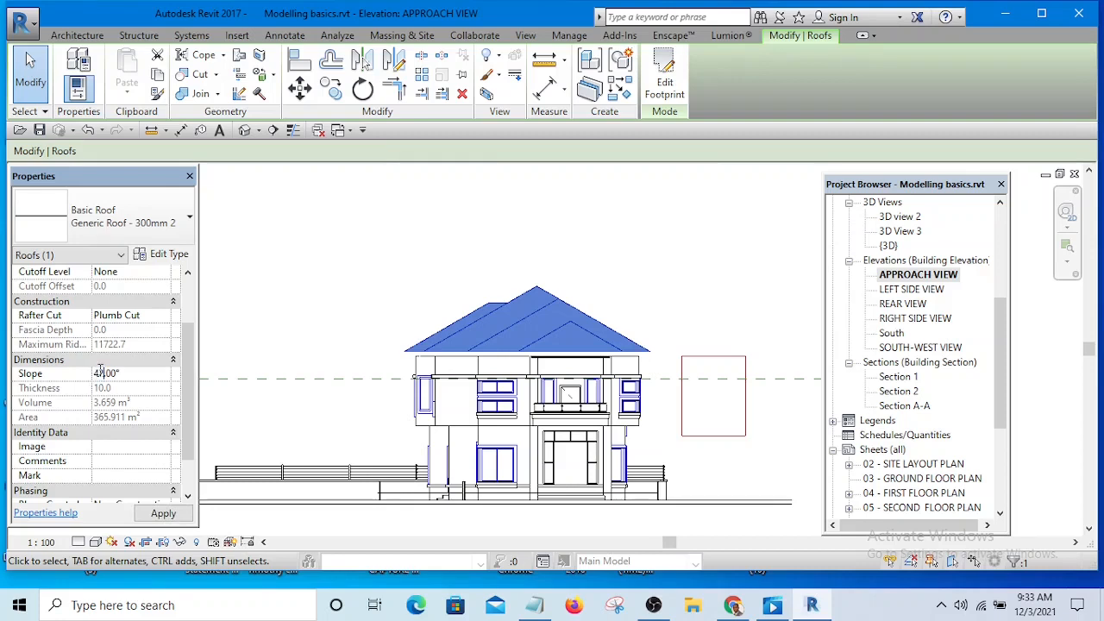
left_click(163, 515)
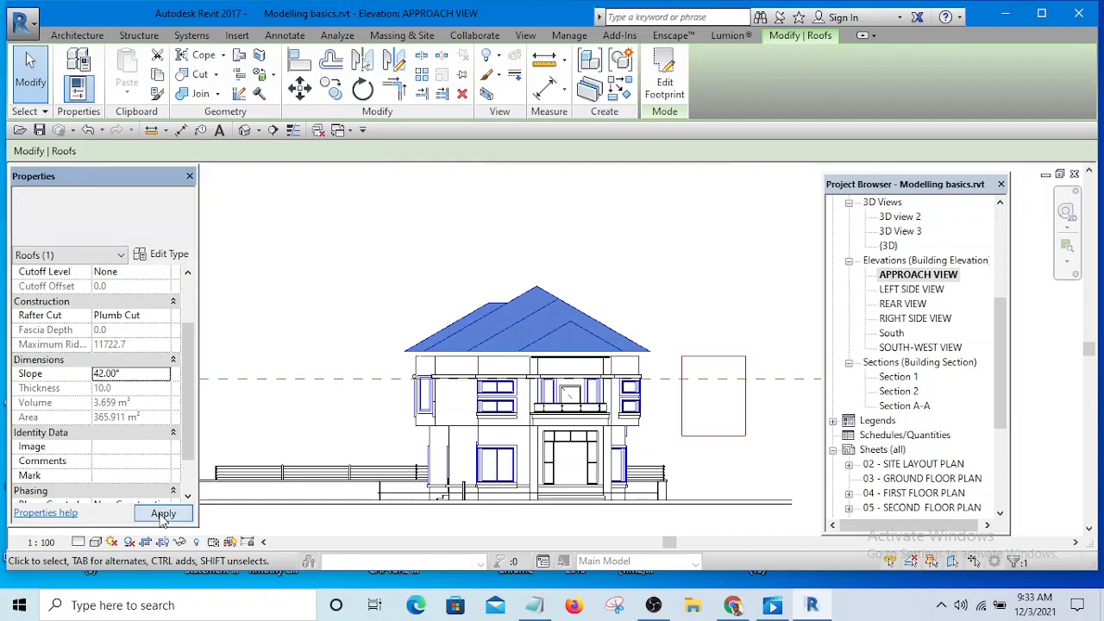
left_click(344, 275)
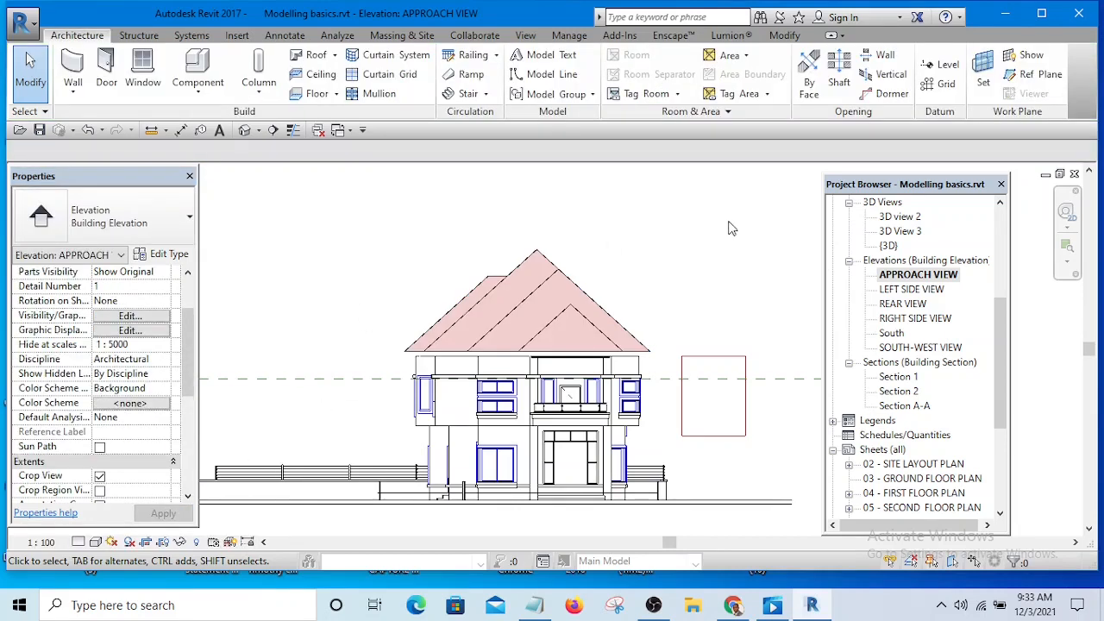
Step: Delete the red rectangle standing beside the building in the elevation
mouse_move(695, 249)
middle_mouse_down()
mouse_move(672, 306)
mouse_move(635, 274)
middle_mouse_up()
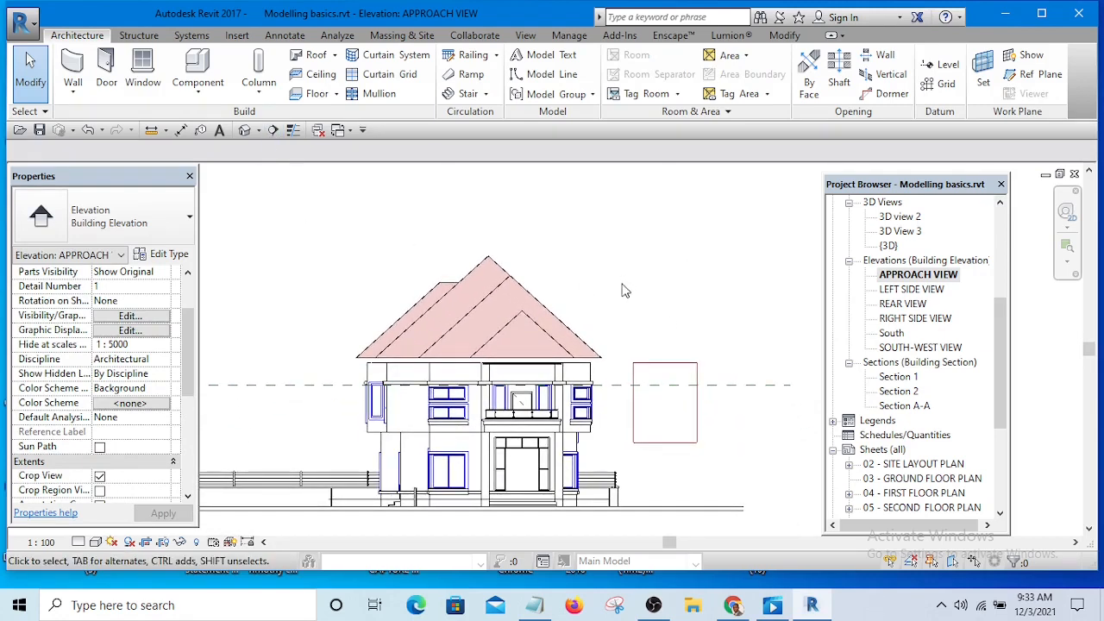
left_click_drag(621, 278, 723, 471)
key("Delete")
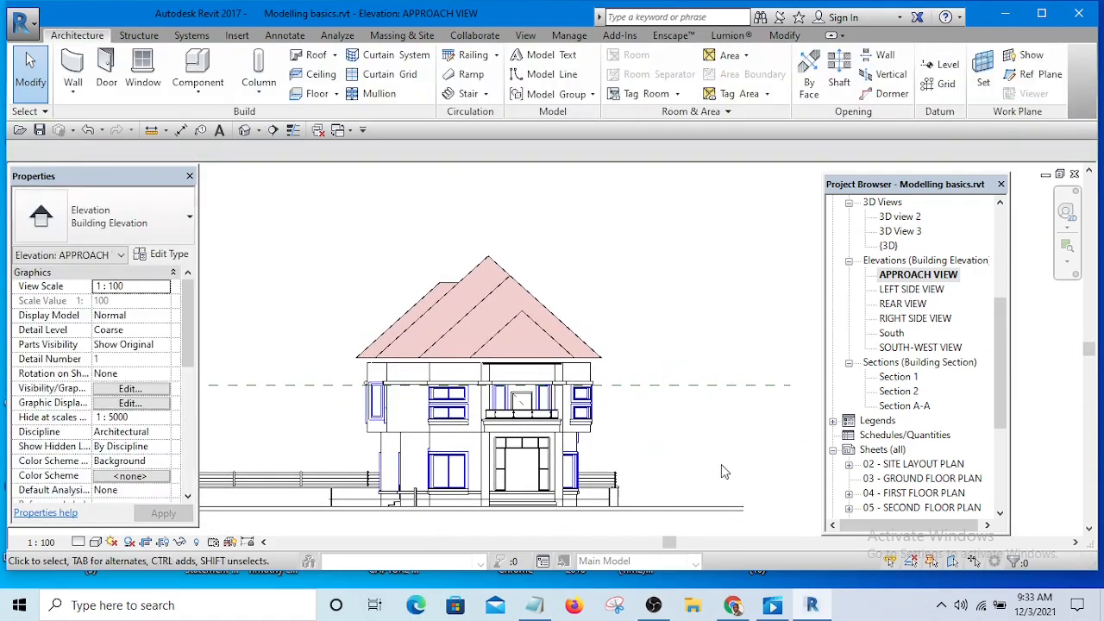
Step: Examine the roof in the elevation and from several sides in the default 3D view
middle_click_drag(616, 297, 566, 295)
scroll(427, 307, "up", 2)
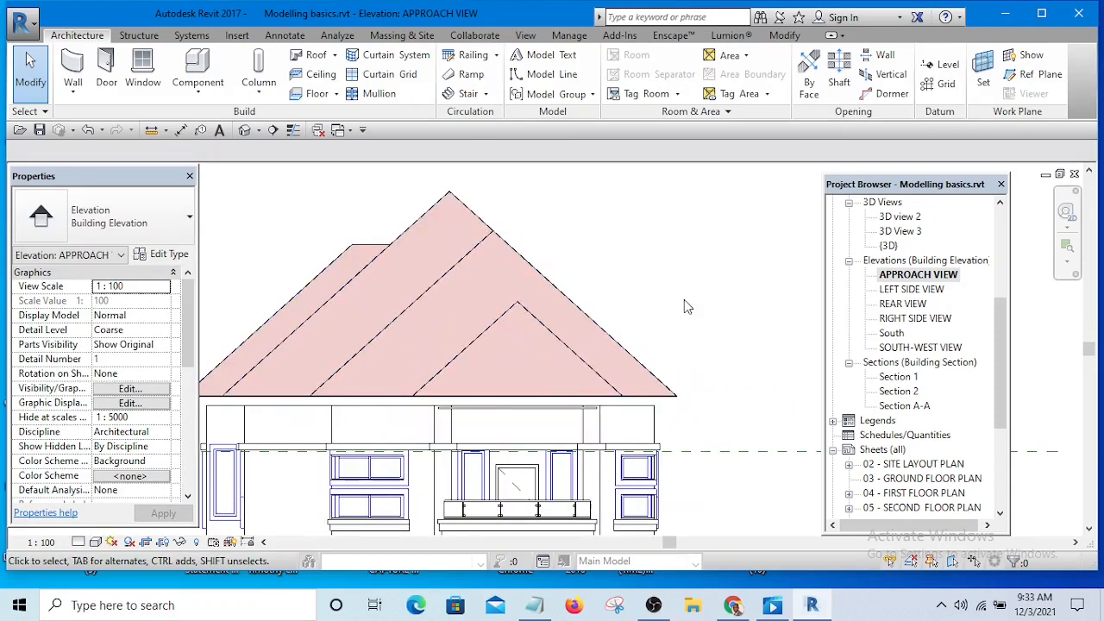
scroll(685, 301, "down", 1)
middle_click_drag(685, 301, 667, 334)
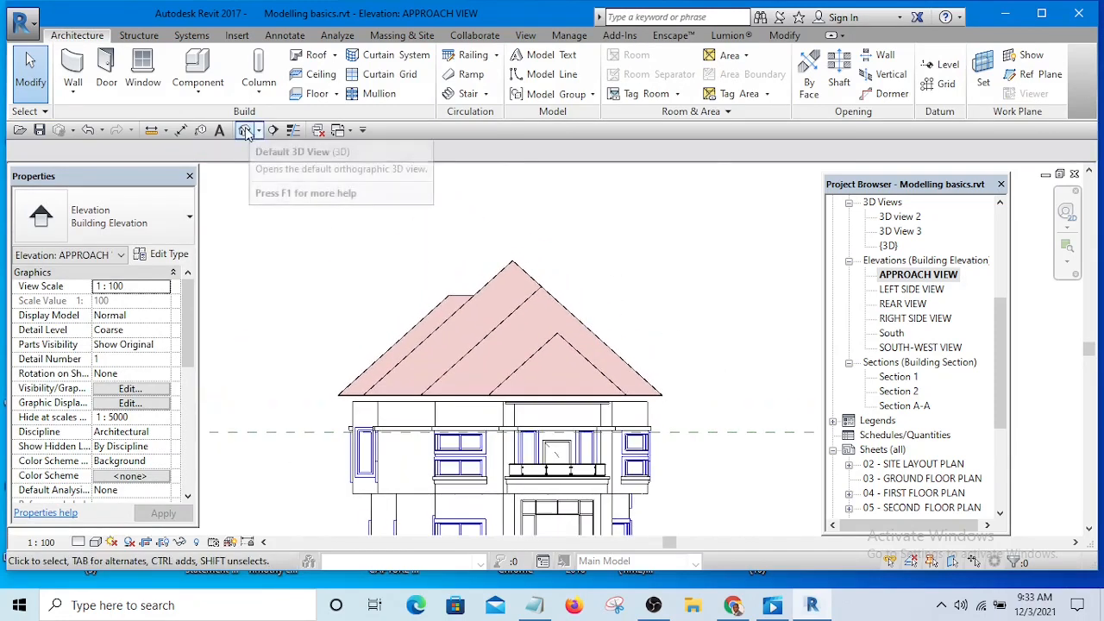
left_click(247, 130)
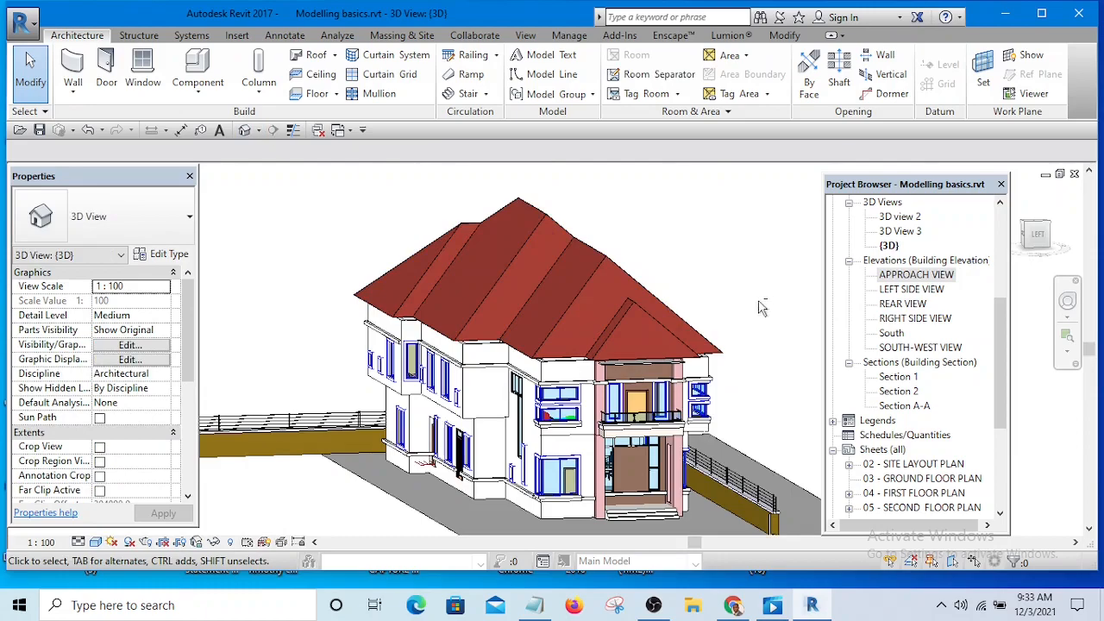
middle_click_drag(763, 293, 811, 345, "shift")
middle_click_drag(770, 292, 723, 221, "shift")
middle_click_drag(680, 306, 713, 285, "shift")
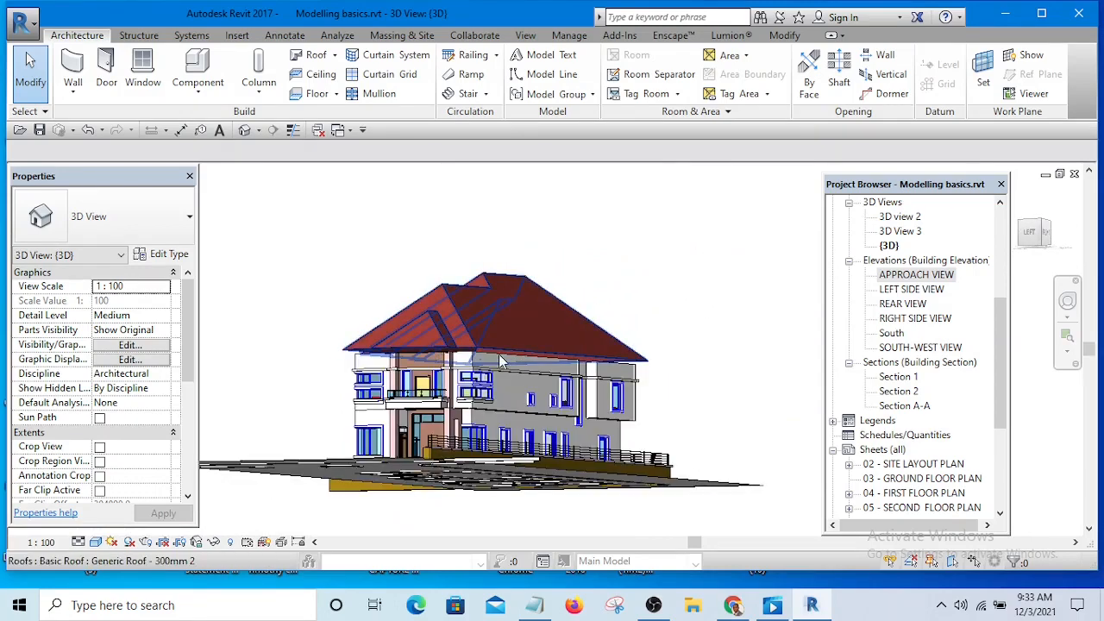
middle_click_drag(666, 321, 654, 376, "shift")
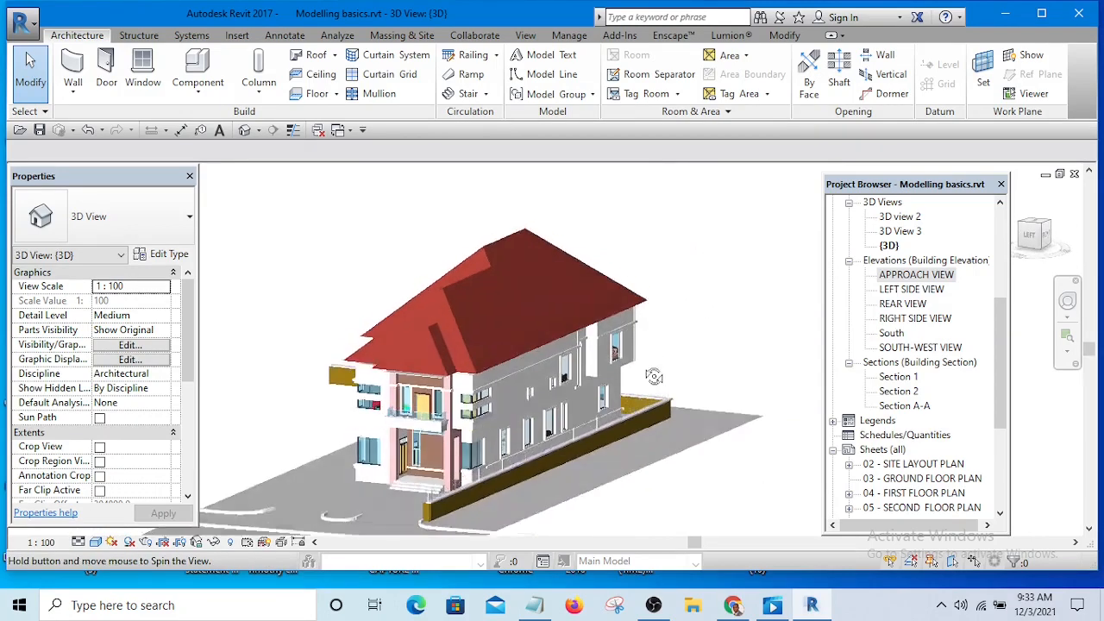
scroll(461, 334, "up", 6)
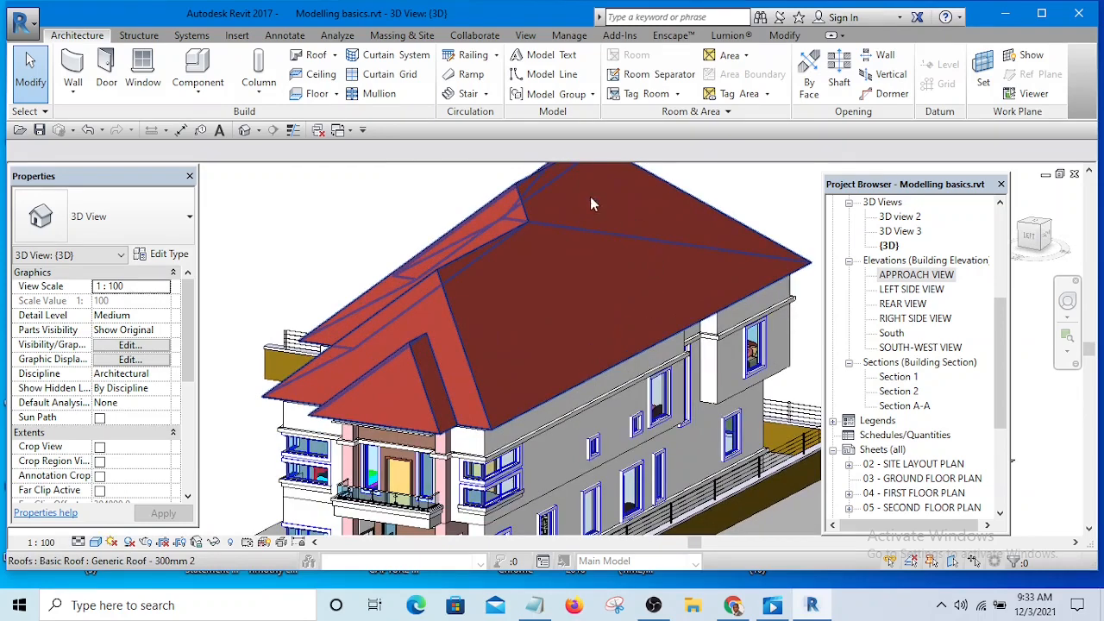
scroll(399, 366, "down", 4)
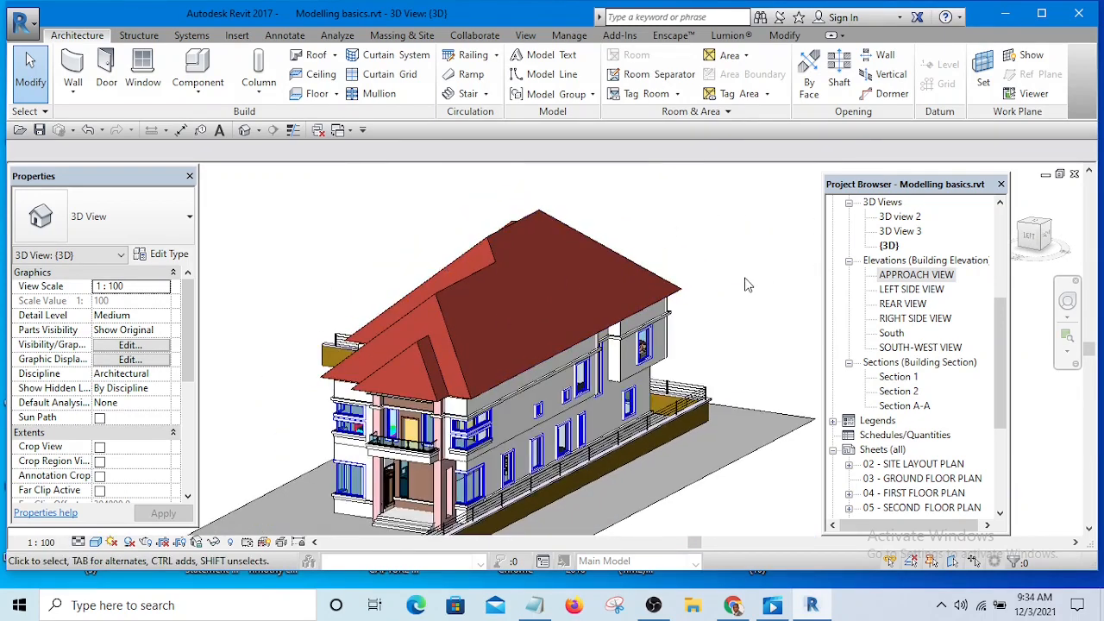
middle_click_drag(748, 285, 424, 342, "shift")
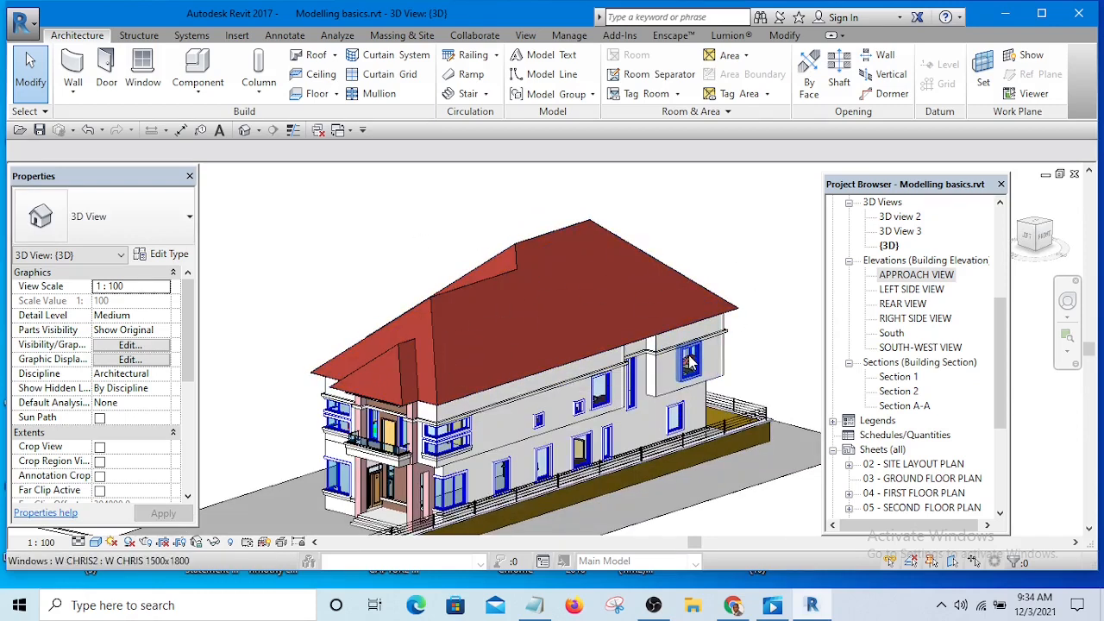
middle_click_drag(681, 361, 522, 229, "shift")
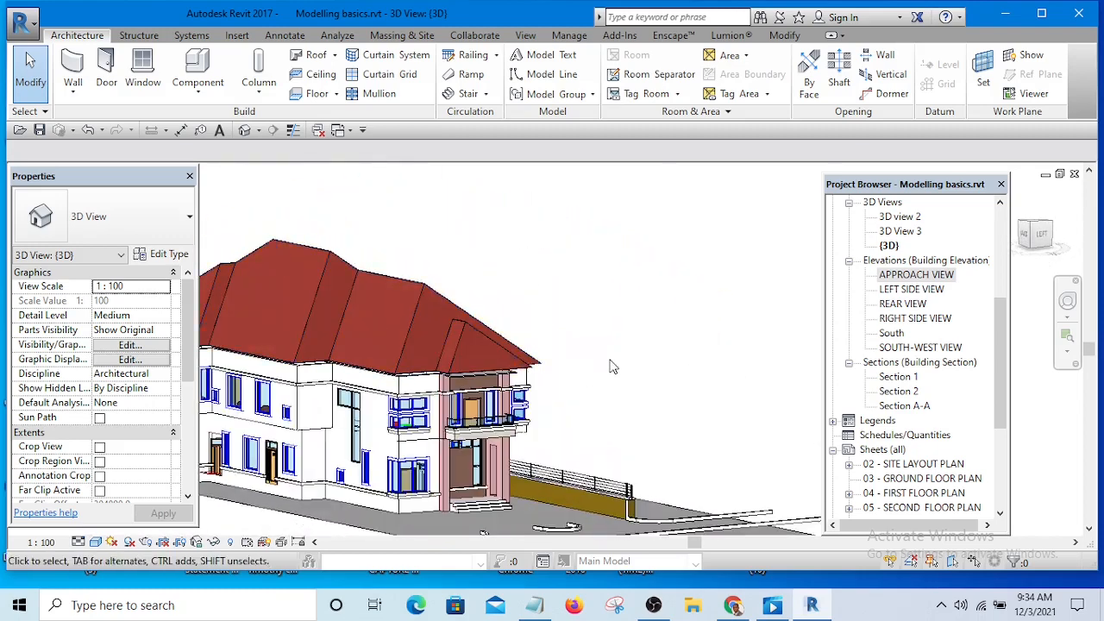
middle_click_drag(611, 365, 723, 353)
middle_click_drag(669, 332, 687, 388, "shift")
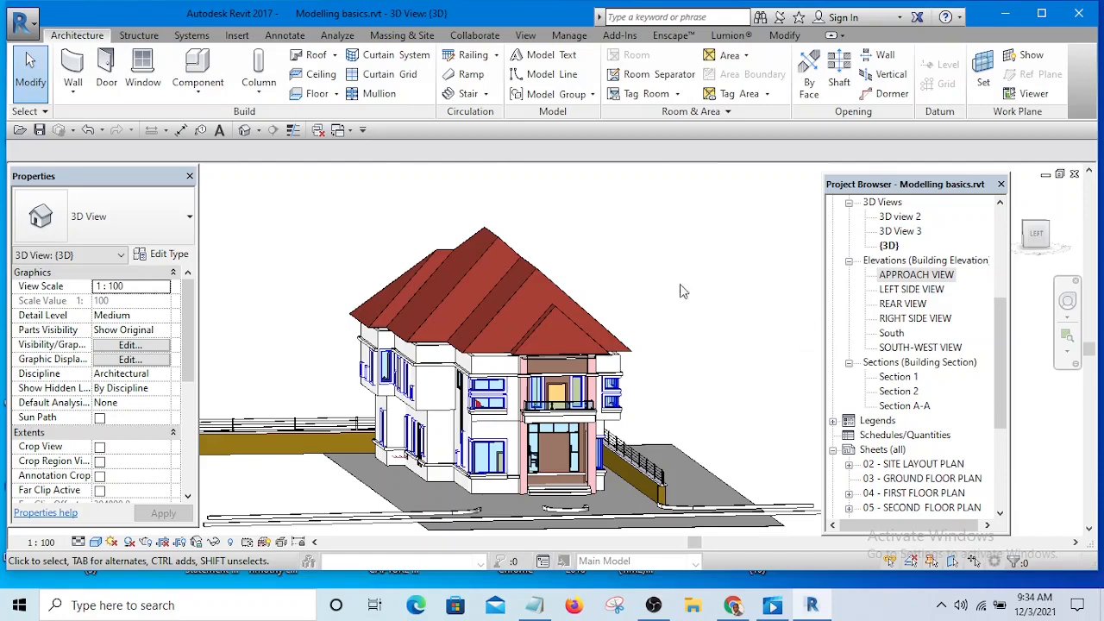
middle_click_drag(678, 302, 579, 316)
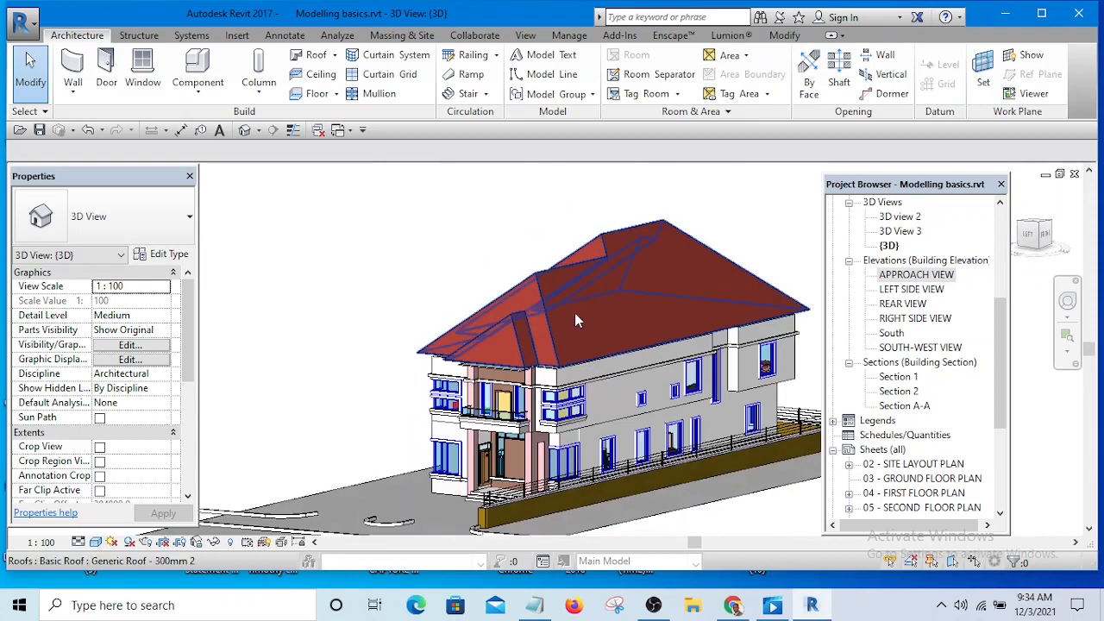
middle_click_drag(459, 284, 433, 300)
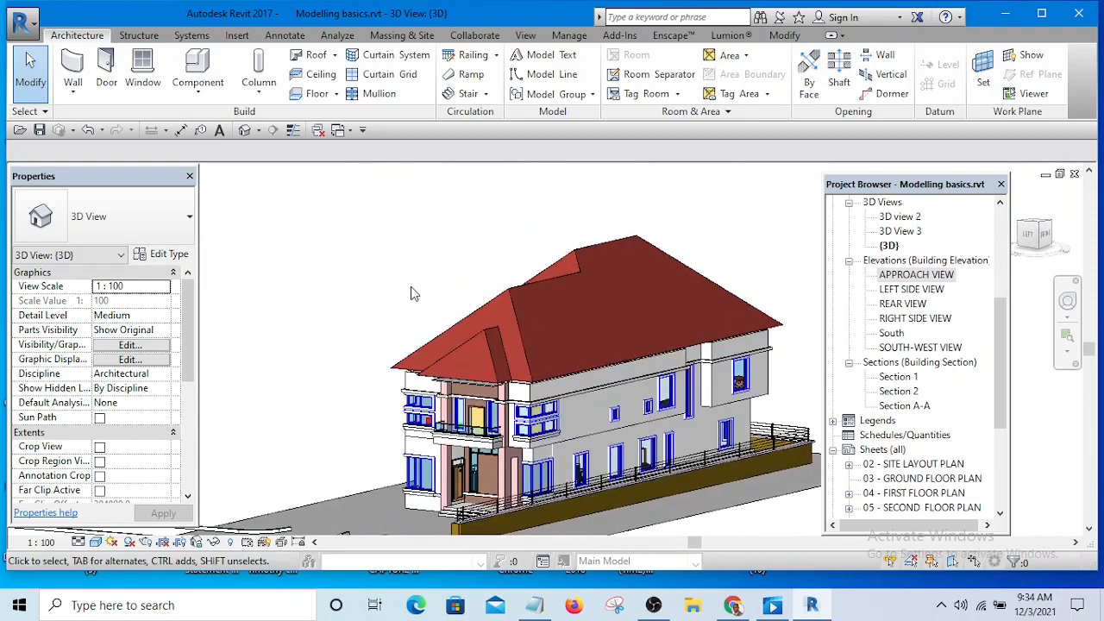